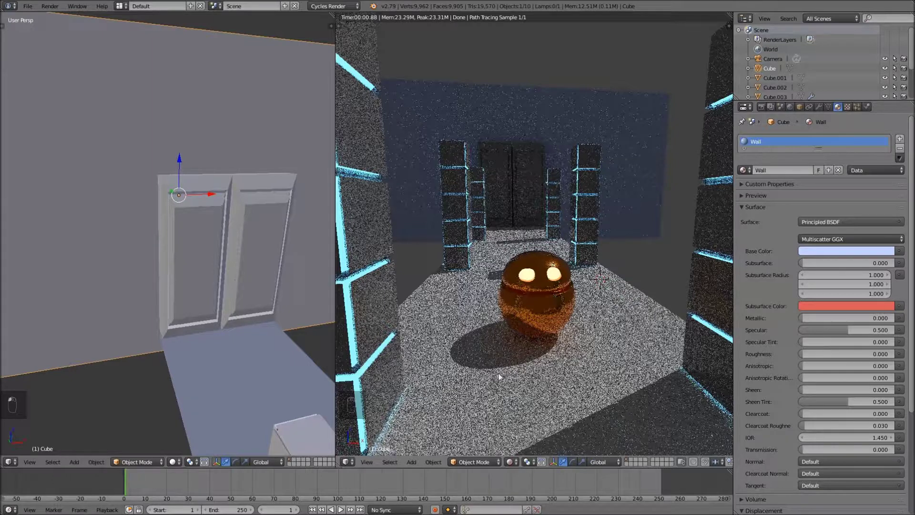
# - Switch the larger 3D viewport to solid shading, showing the whole scene, and take the window out of full screen
pyautogui.press('z')
pyautogui.press('z')
pyautogui.press('z')
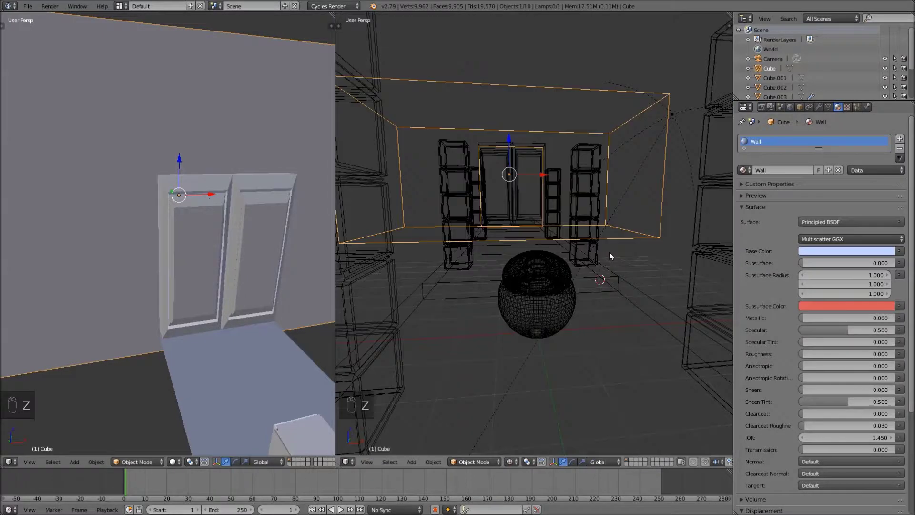
pyautogui.scroll(-5, 590, 259)
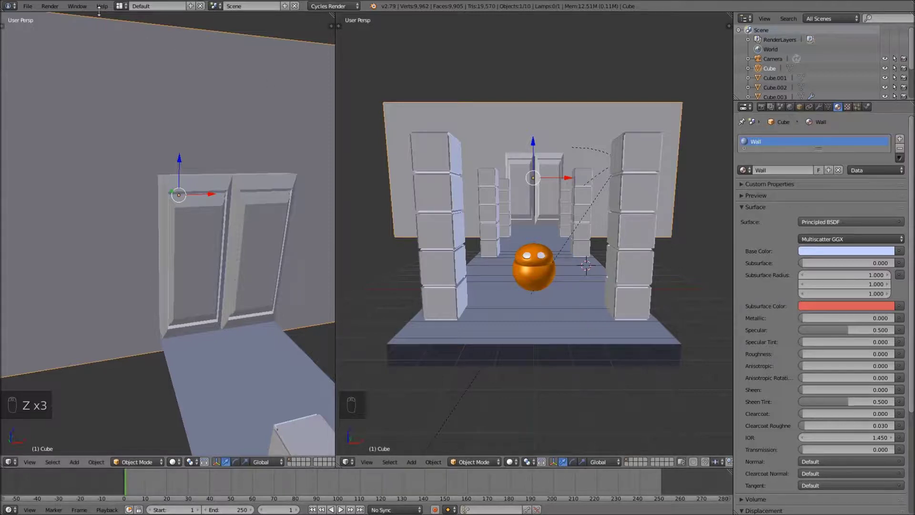
pyautogui.click(82, 8)
pyautogui.click(88, 27)
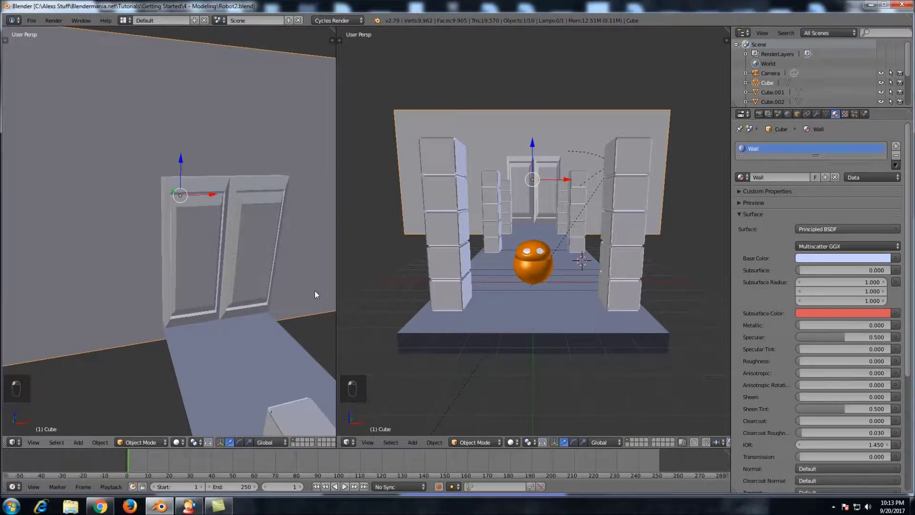
# - Switch to Chrome and search textures.com for "floor" from its home page
pyautogui.click(100, 506)
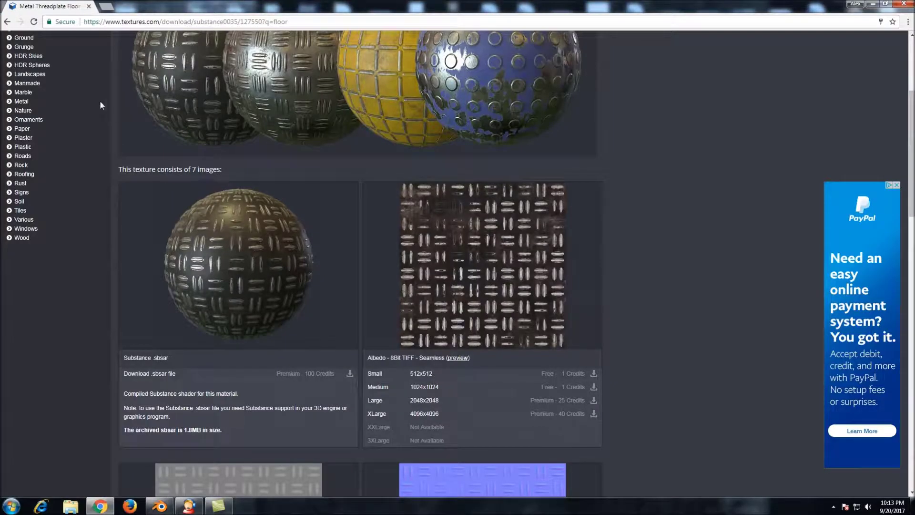
pyautogui.click(8, 22)
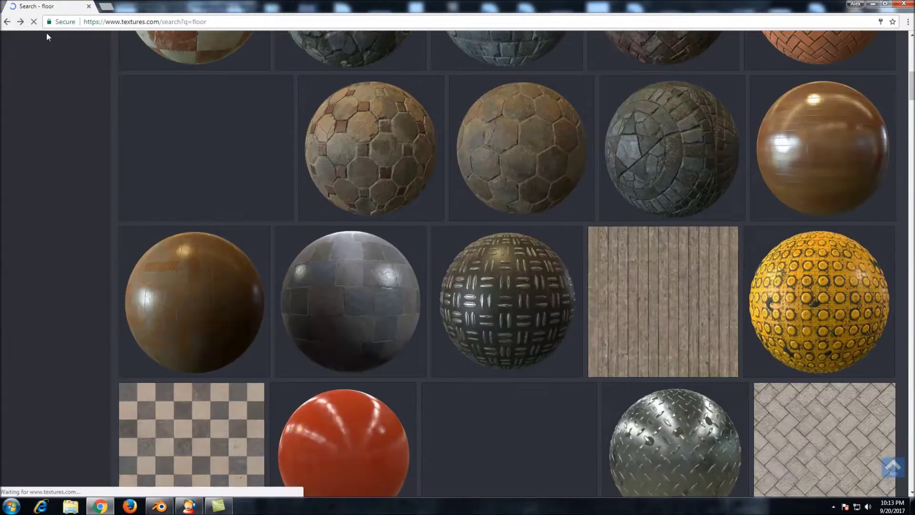
pyautogui.click(6, 21)
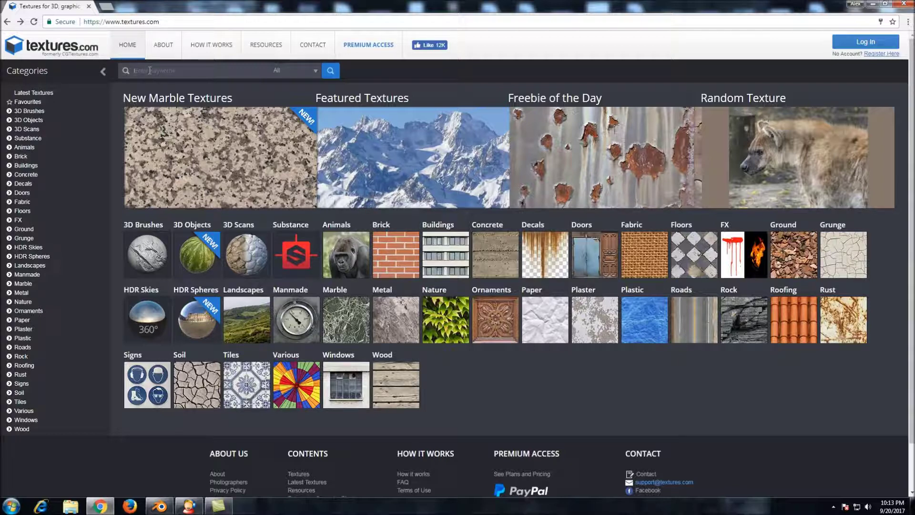
pyautogui.write('floor')
pyautogui.press('Return')
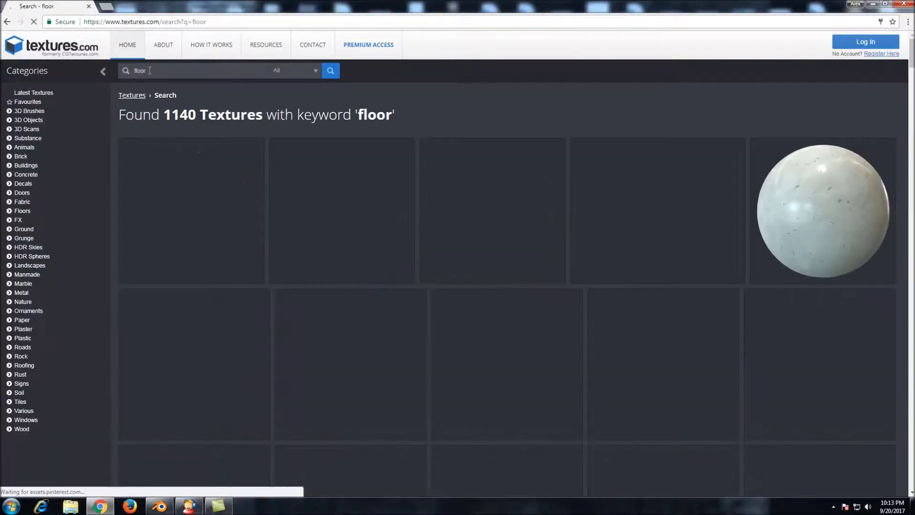
# - Find the Metal Threadplate Floor (Customizable) texture among the search results and open its page
pyautogui.scroll(-8, 472, 205)
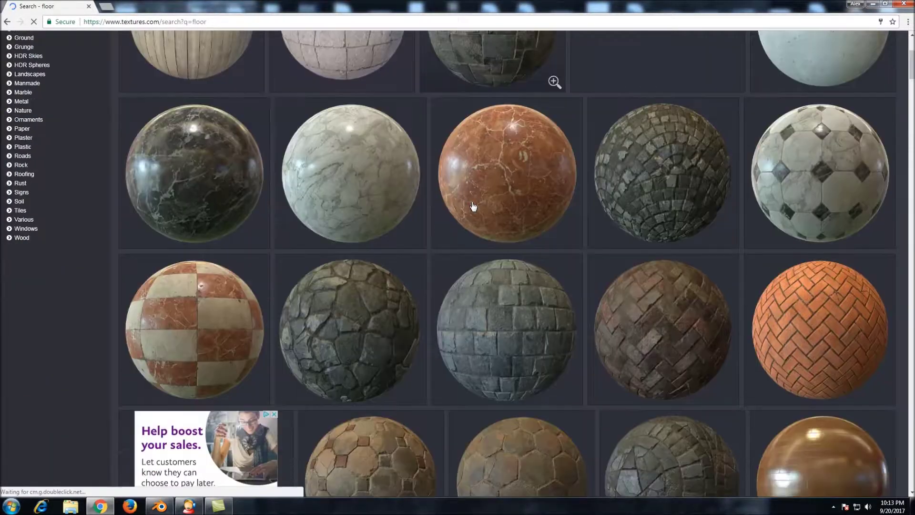
pyautogui.scroll(-2, 473, 205)
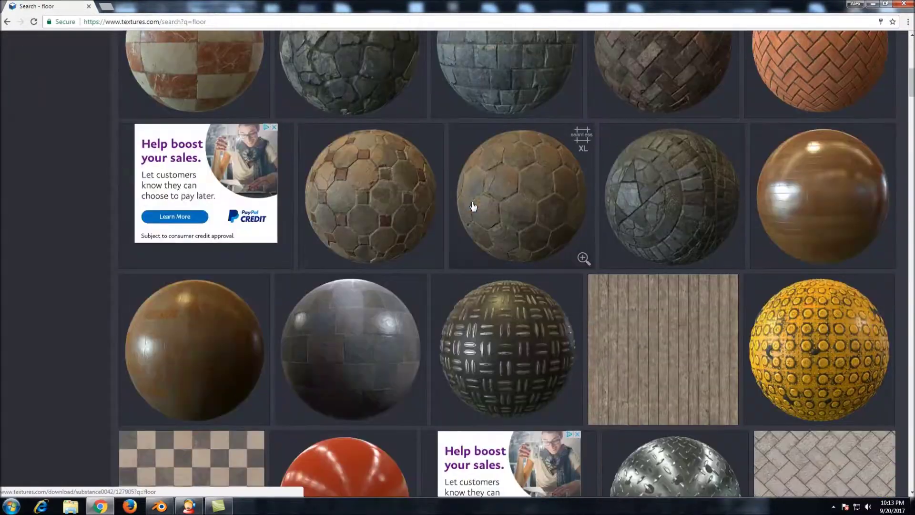
pyautogui.click(511, 356)
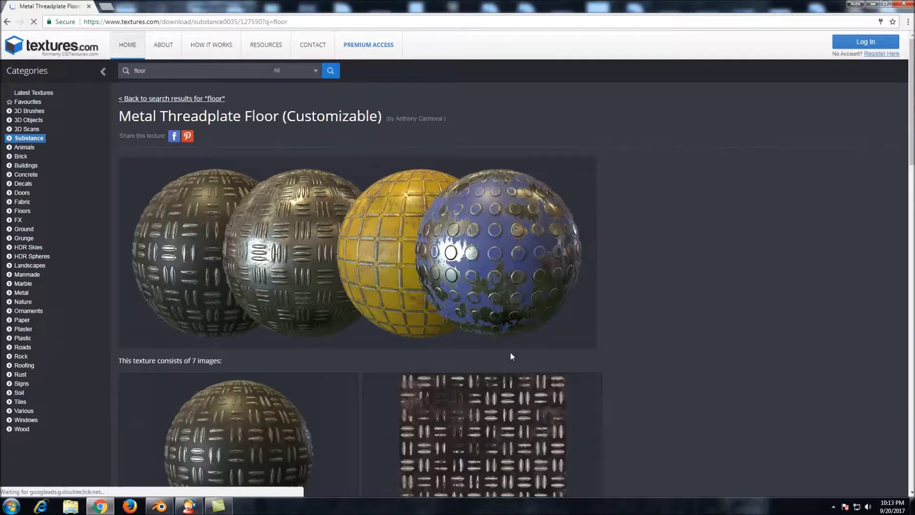
# - Examine the texture's image set, including the albedo, height, normal, metallic, roughness and ambient occlusion maps
pyautogui.scroll(-4, 557, 318)
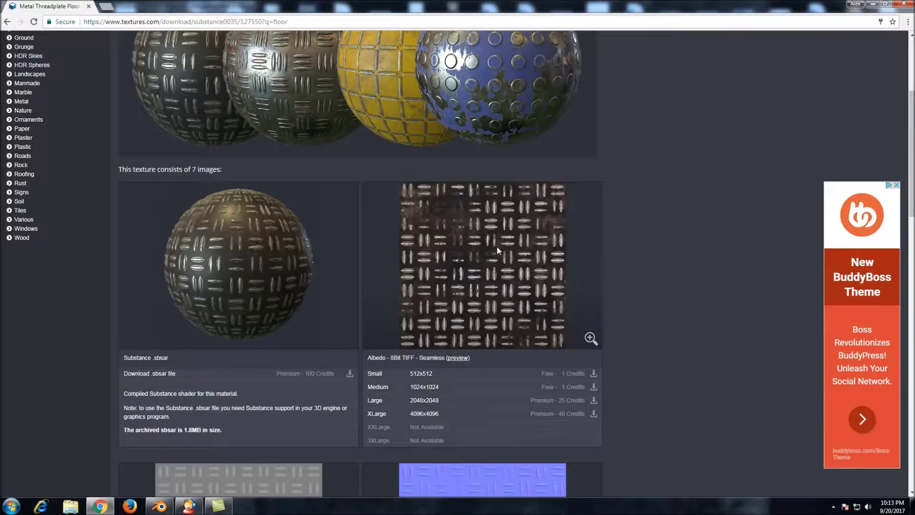
pyautogui.scroll(-6, 497, 245)
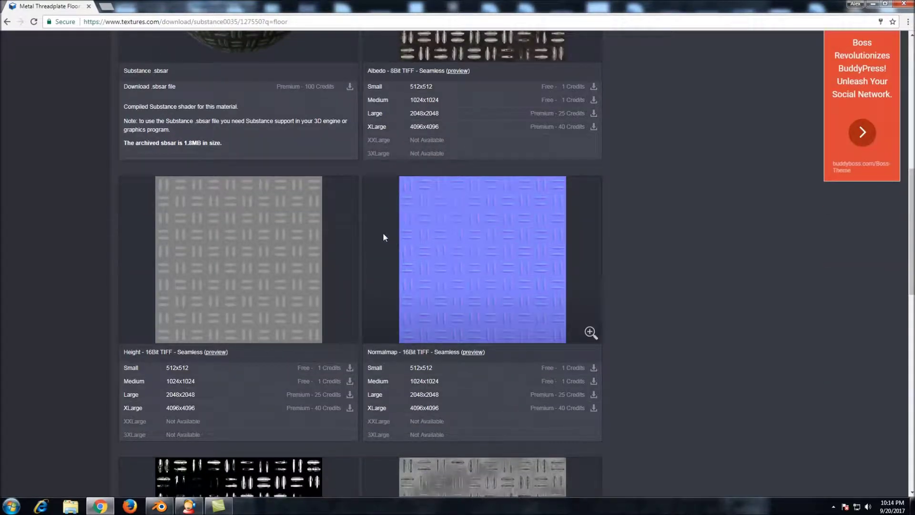
pyautogui.scroll(3, 382, 233)
pyautogui.scroll(-4, 262, 248)
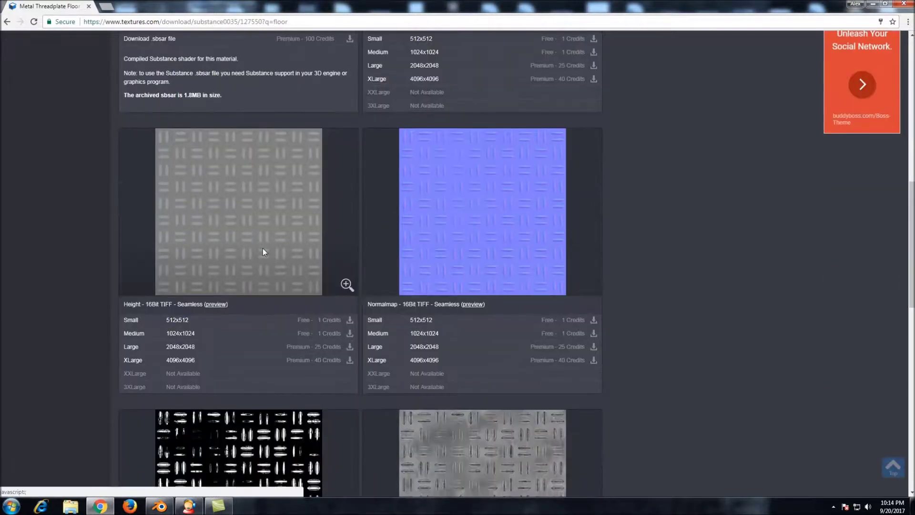
pyautogui.scroll(-5, 476, 248)
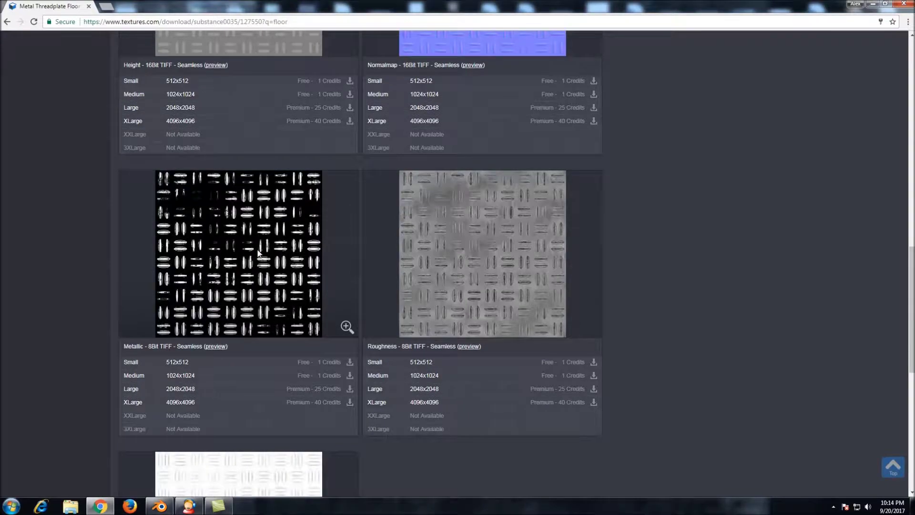
pyautogui.scroll(-7, 427, 259)
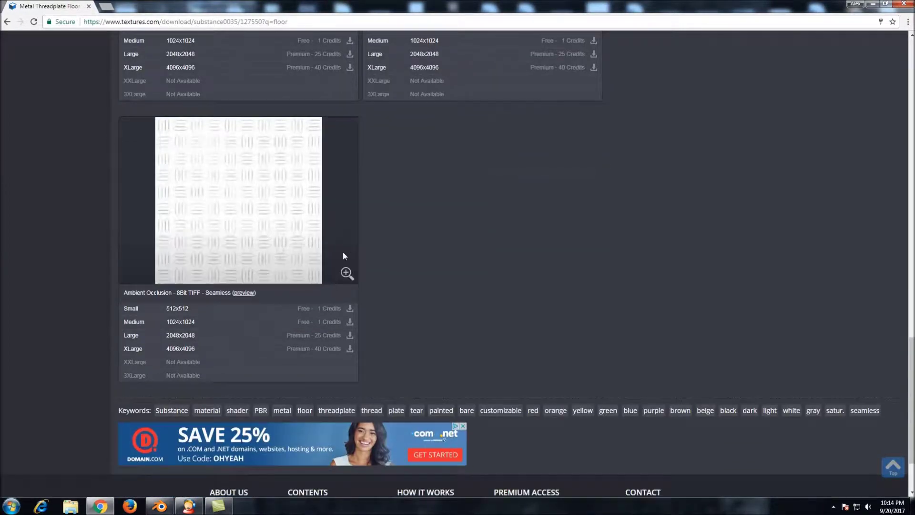
pyautogui.scroll(9, 485, 277)
pyautogui.scroll(-7, 380, 290)
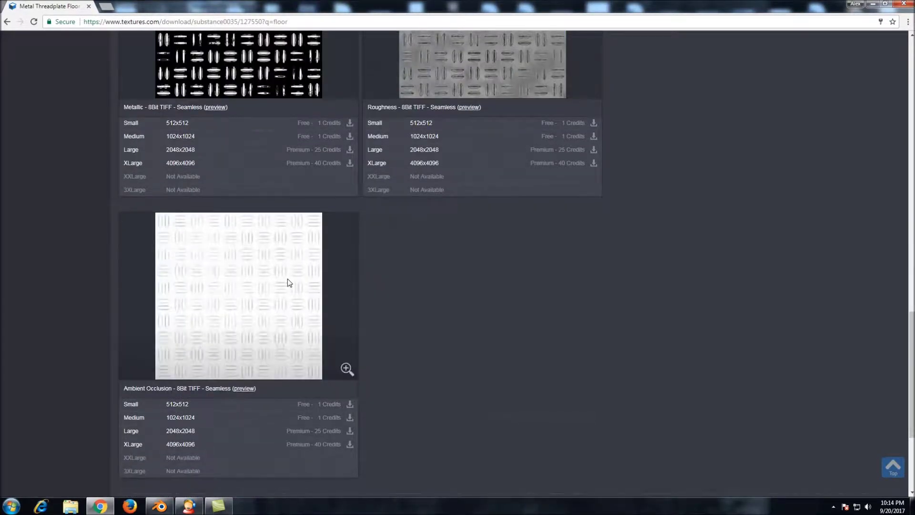
pyautogui.scroll(8, 627, 290)
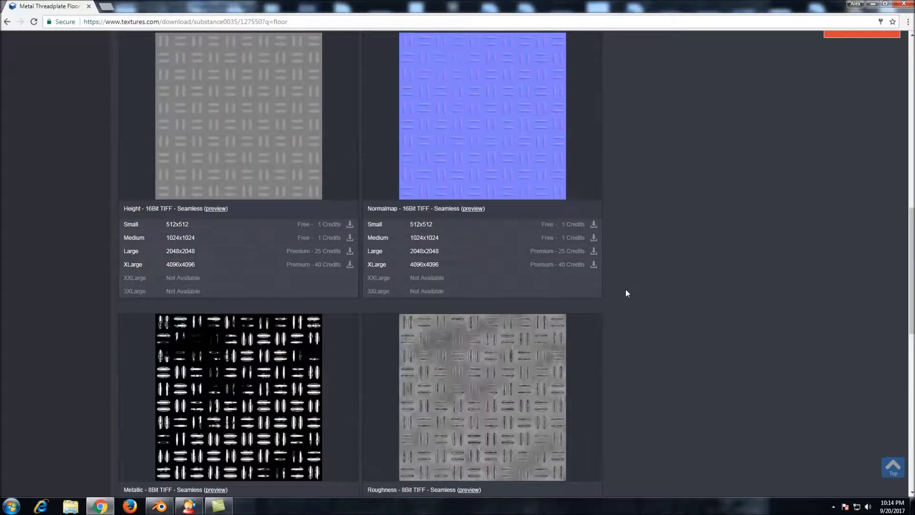
pyautogui.scroll(12, 626, 293)
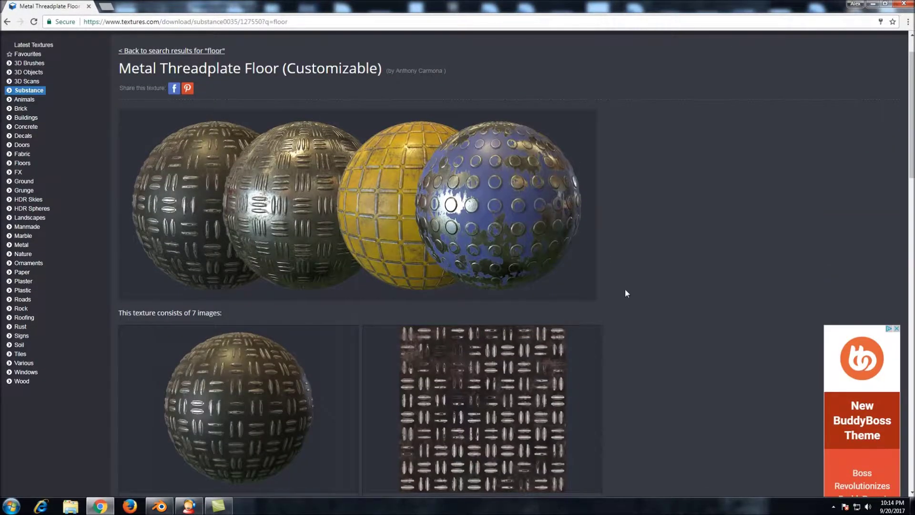
# - Compare the albedo, height and normal maps and their download sizes on the Metal Threadplate Floor page
pyautogui.scroll(-3, 625, 290)
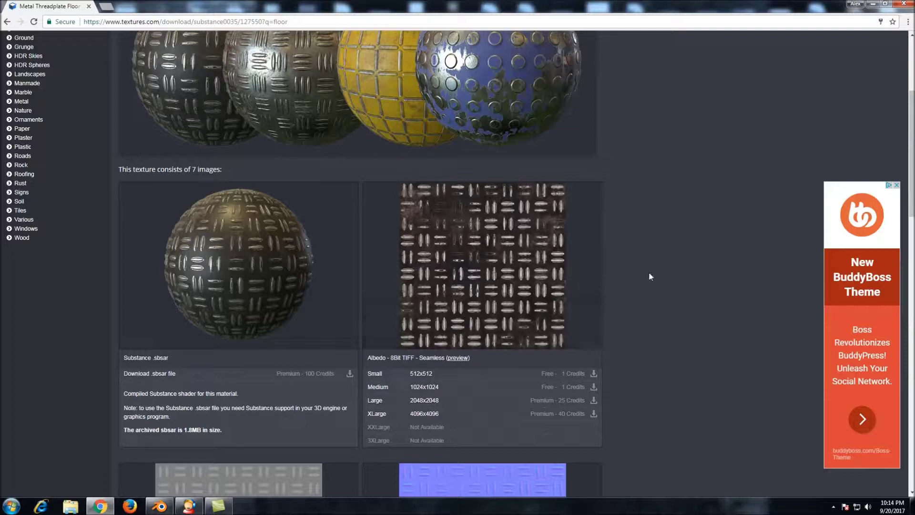
pyautogui.scroll(-4, 694, 261)
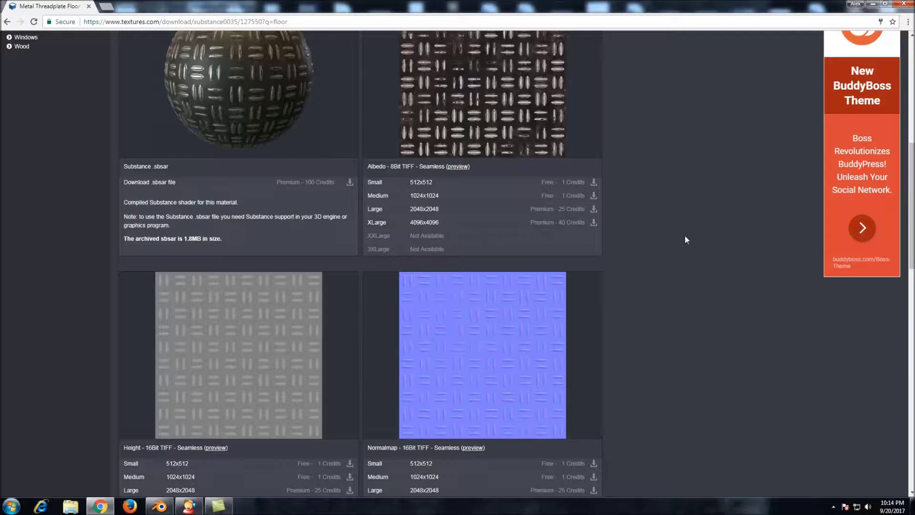
pyautogui.scroll(-3, 684, 234)
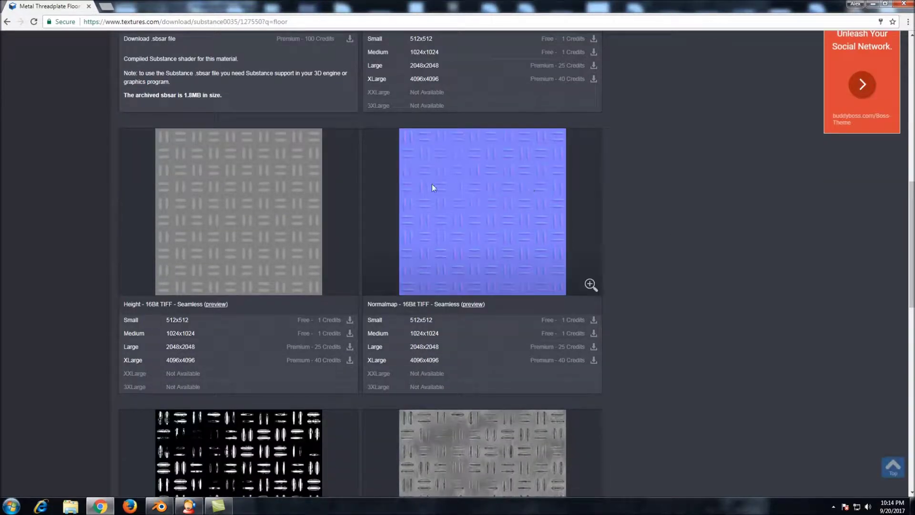
pyautogui.scroll(3, 521, 232)
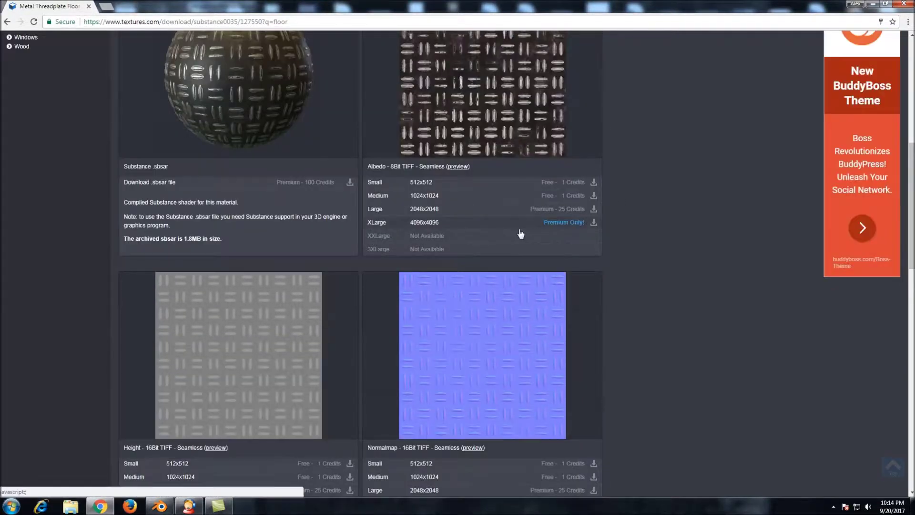
pyautogui.scroll(-3, 524, 309)
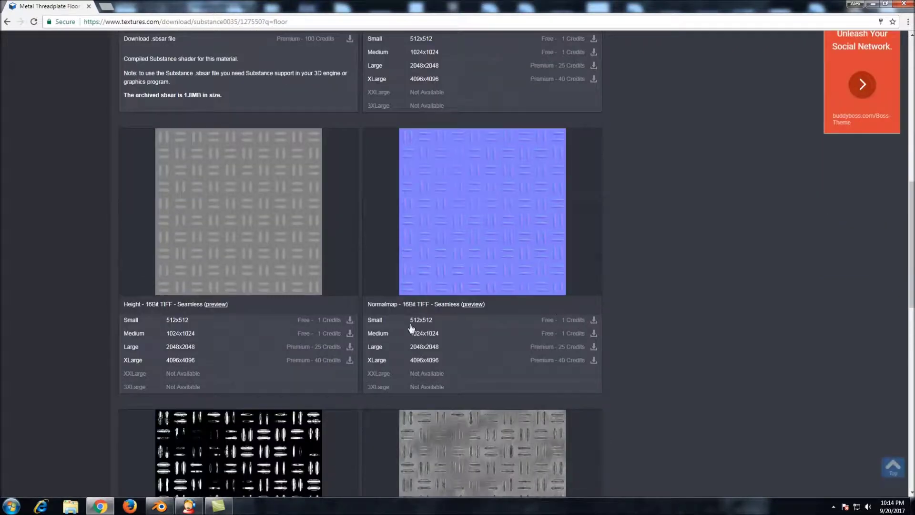
pyautogui.scroll(7, 685, 233)
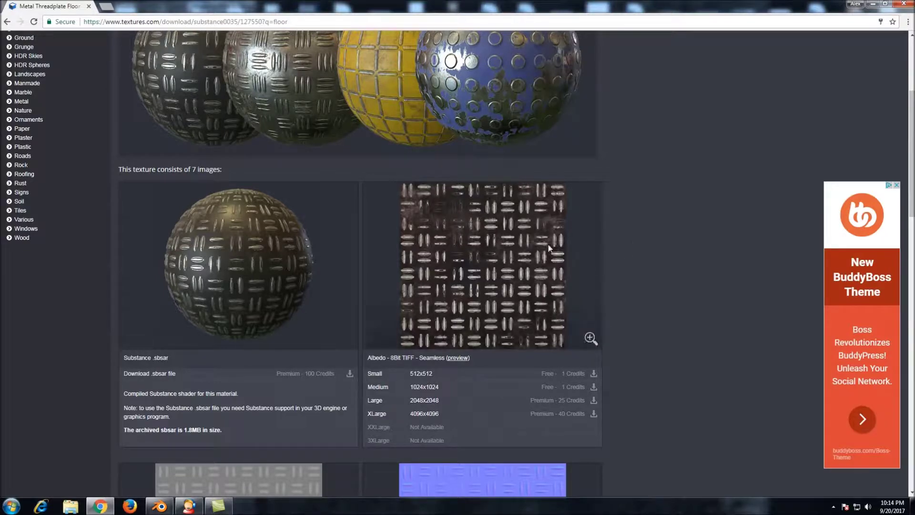
pyautogui.scroll(-4, 653, 186)
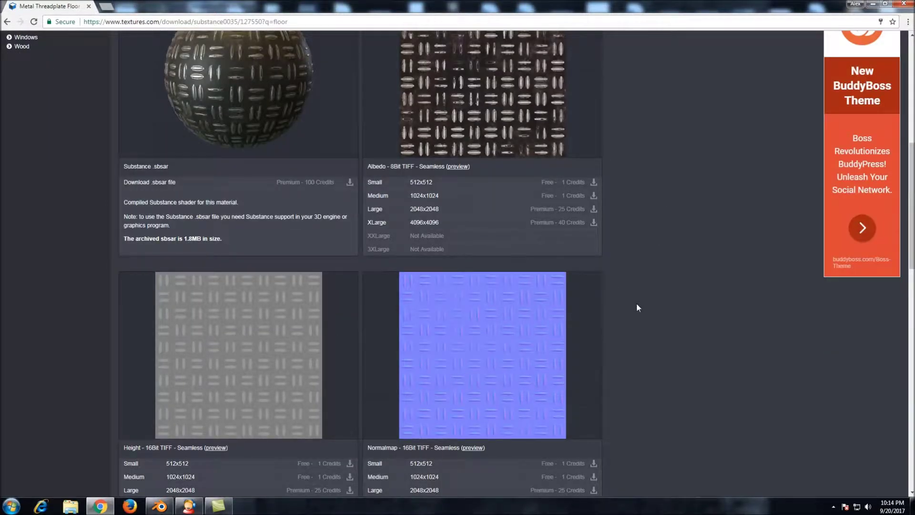
pyautogui.scroll(-3, 636, 305)
pyautogui.scroll(6, 612, 257)
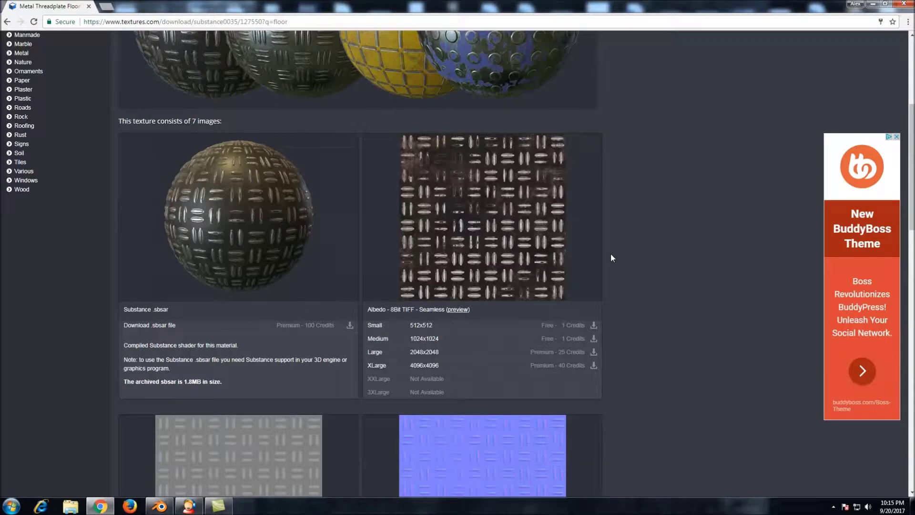
pyautogui.scroll(1, 611, 253)
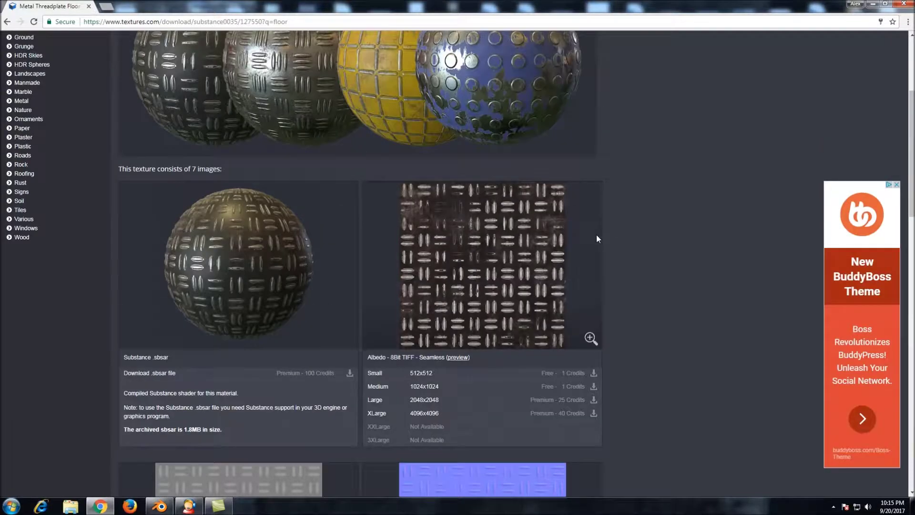
pyautogui.scroll(1, 620, 302)
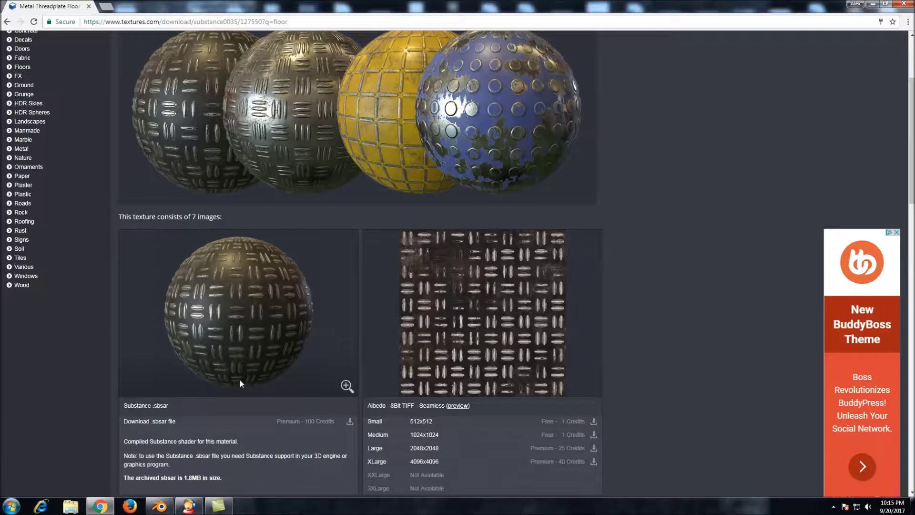
# - Switch to Blender and give the floor plane a new material named Floor
pyautogui.click(160, 506)
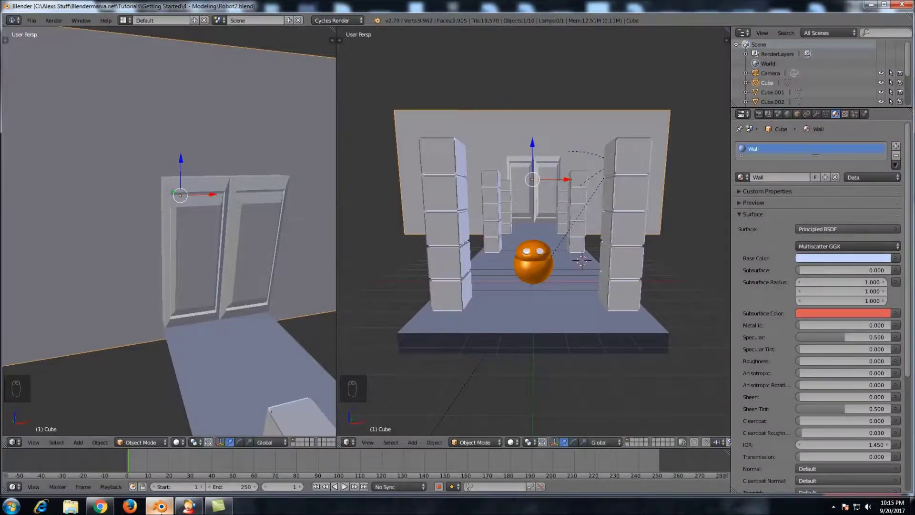
pyautogui.rightClick(515, 329)
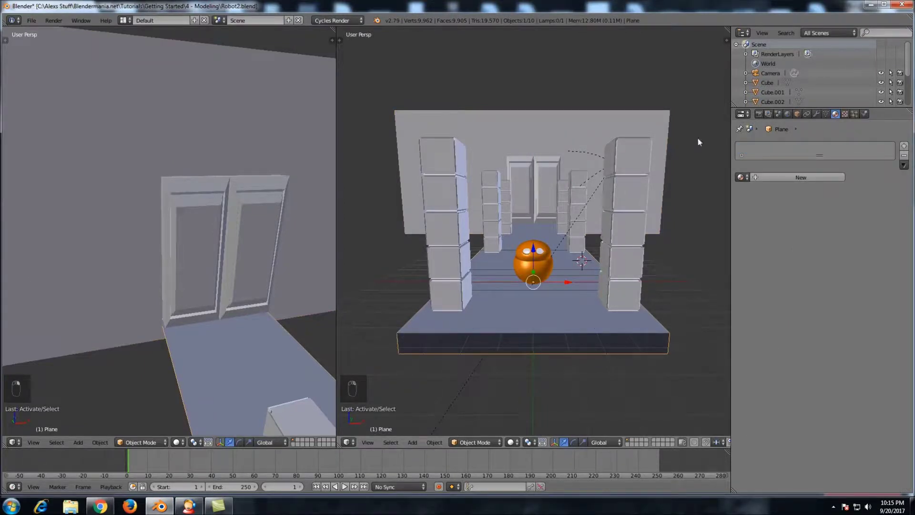
pyautogui.click(801, 177)
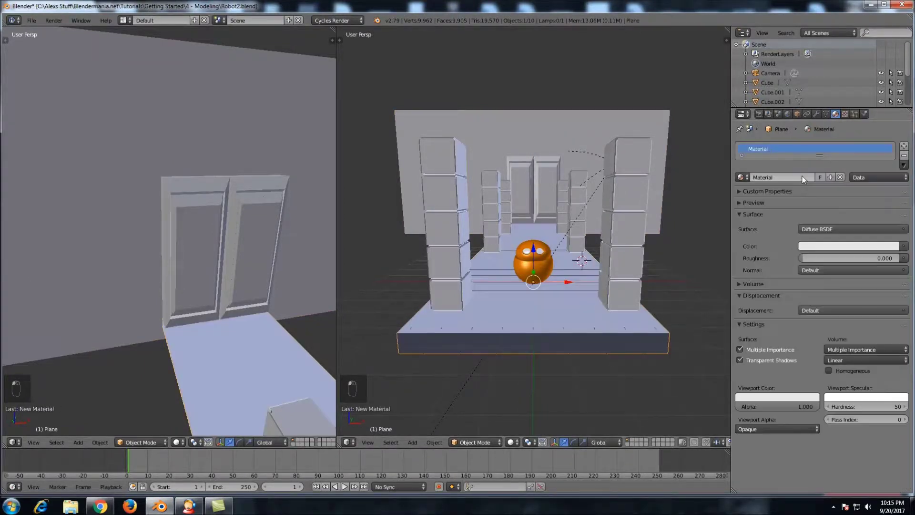
pyautogui.click(792, 177)
pyautogui.write('Robo')
pyautogui.press('BackSpace')
pyautogui.press('BackSpace')
pyautogui.press('BackSpace')
pyautogui.press('BackSpace')
pyautogui.write('Floor')
pyautogui.press('Return')
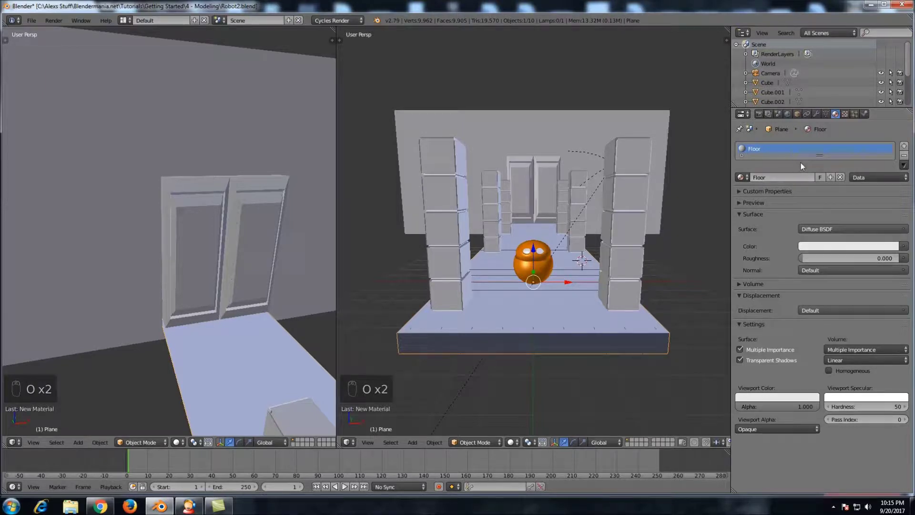
# - Set the Floor material's surface to Principled BSDF and feed its Base Color from an Image Texture
pyautogui.click(818, 229)
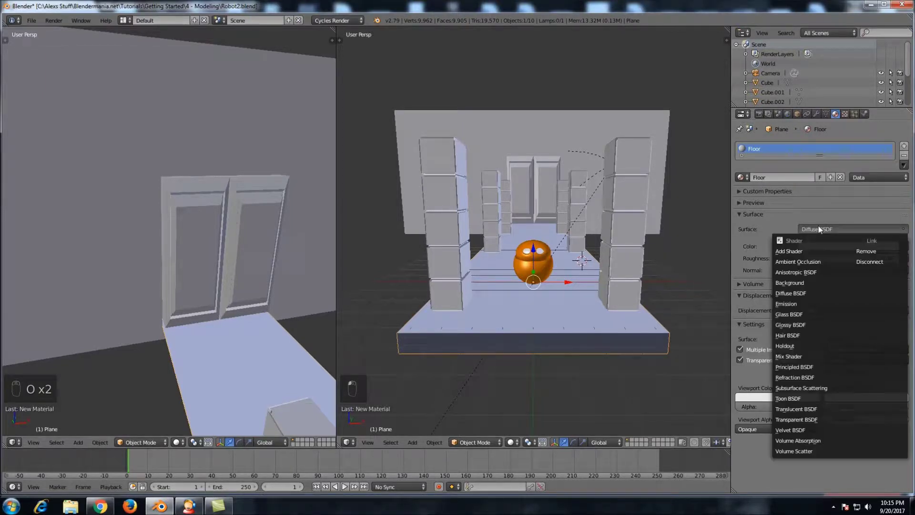
pyautogui.click(789, 367)
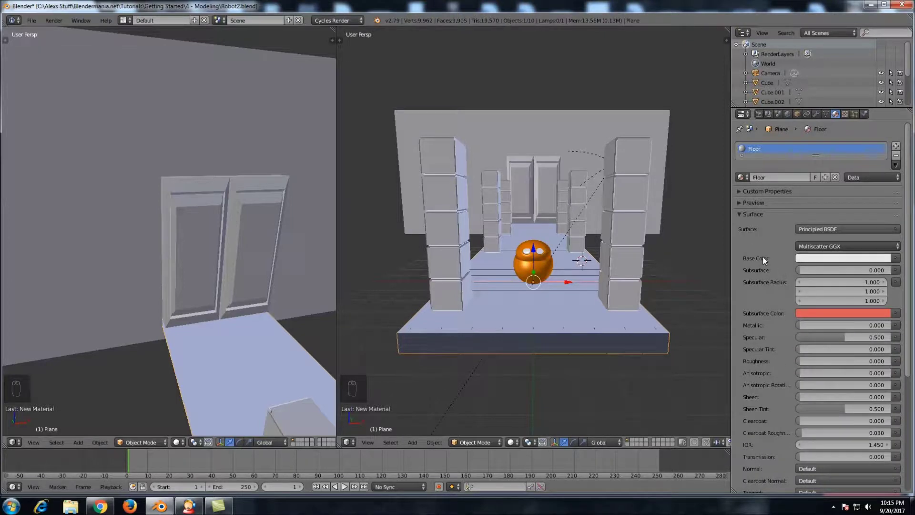
pyautogui.click(897, 259)
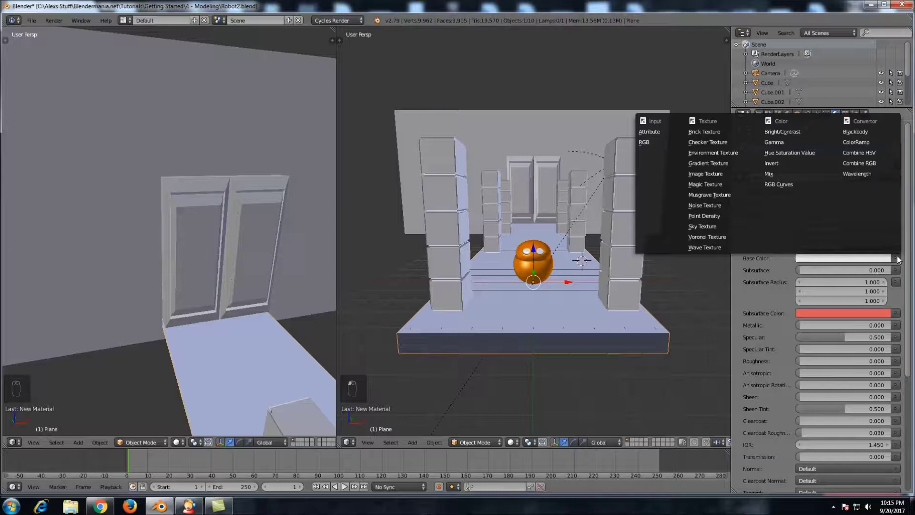
pyautogui.click(712, 175)
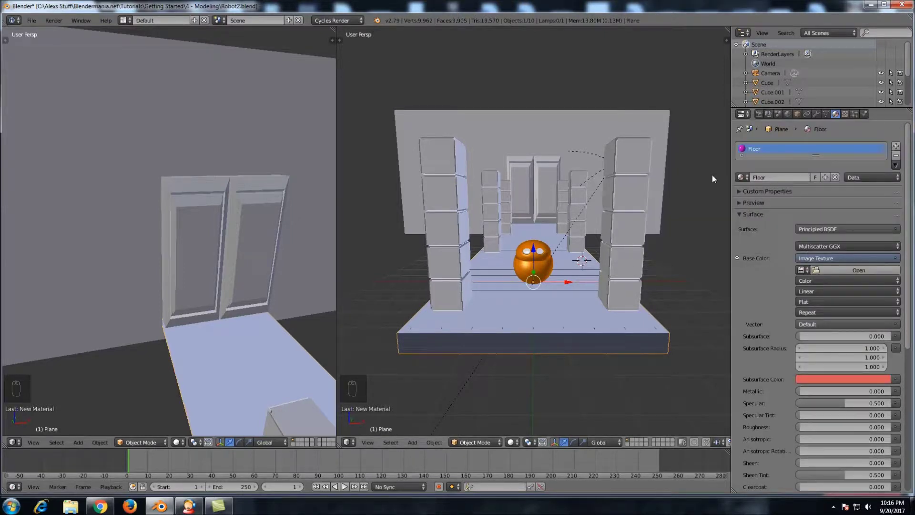
# - Switch the main 3D viewport to Rendered shading and view the floor around the robot
pyautogui.click(512, 443)
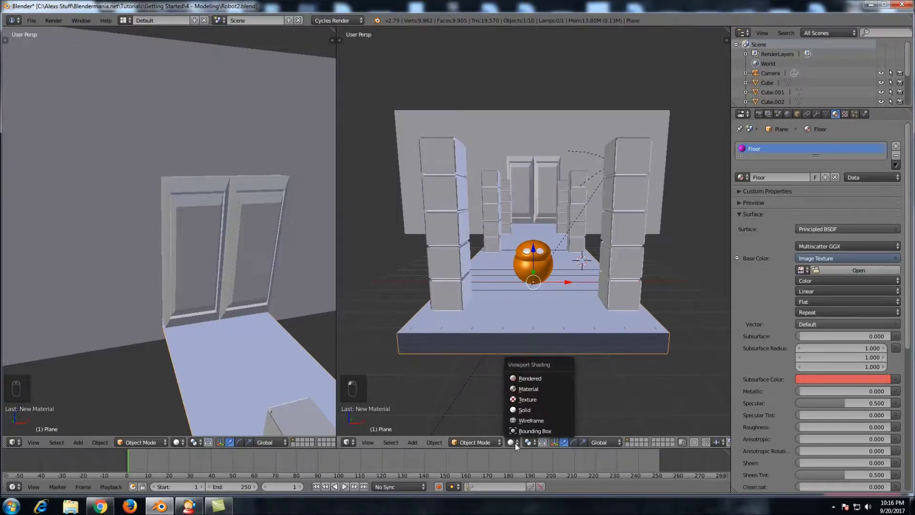
pyautogui.click(539, 379)
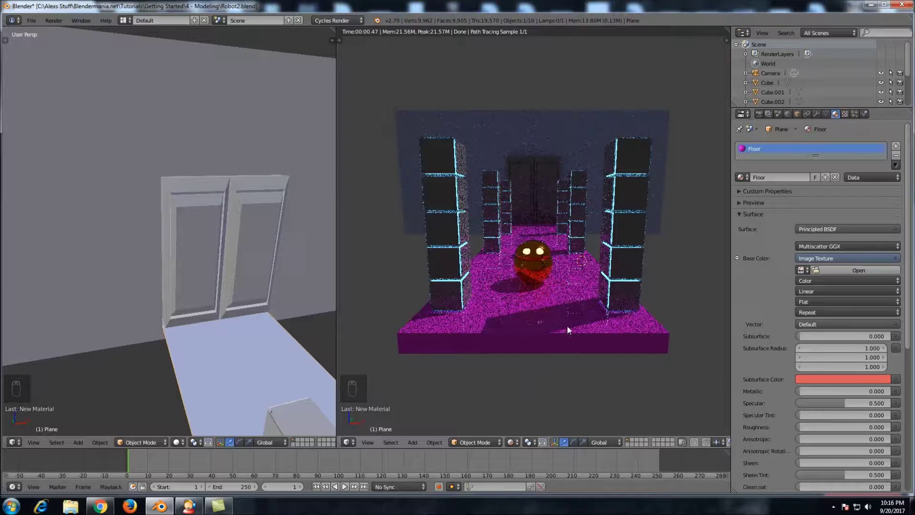
pyautogui.scroll(3, 576, 314)
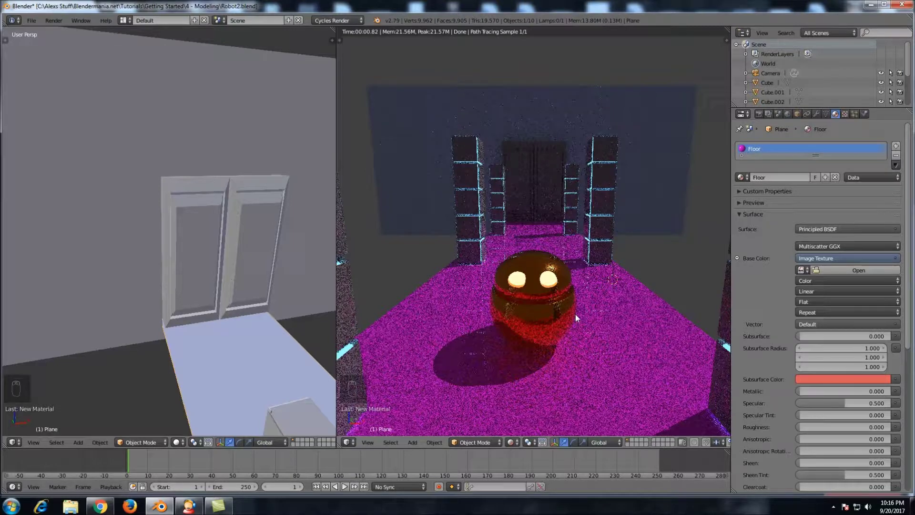
pyautogui.scroll(-2, 575, 314)
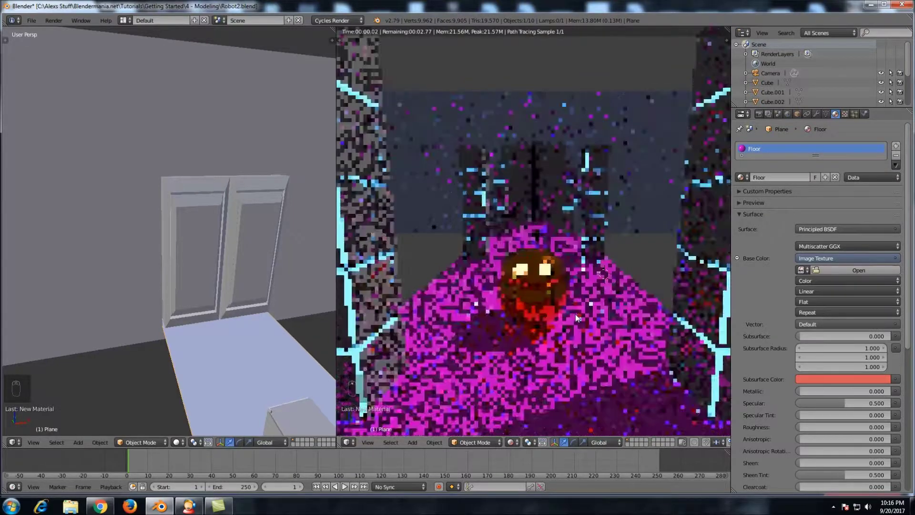
# - Load the threadplate Floor_512_albedo.tiff image from disk as the Base Color texture
pyautogui.click(803, 270)
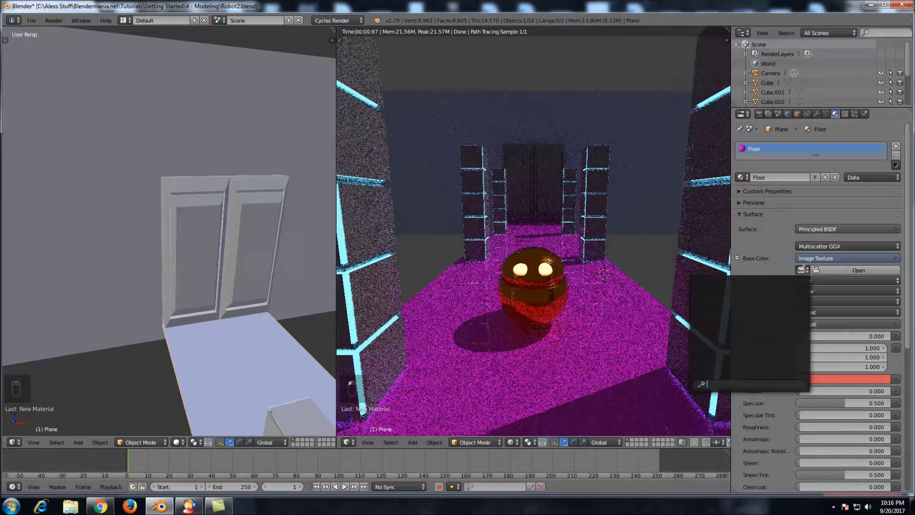
pyautogui.click(780, 257)
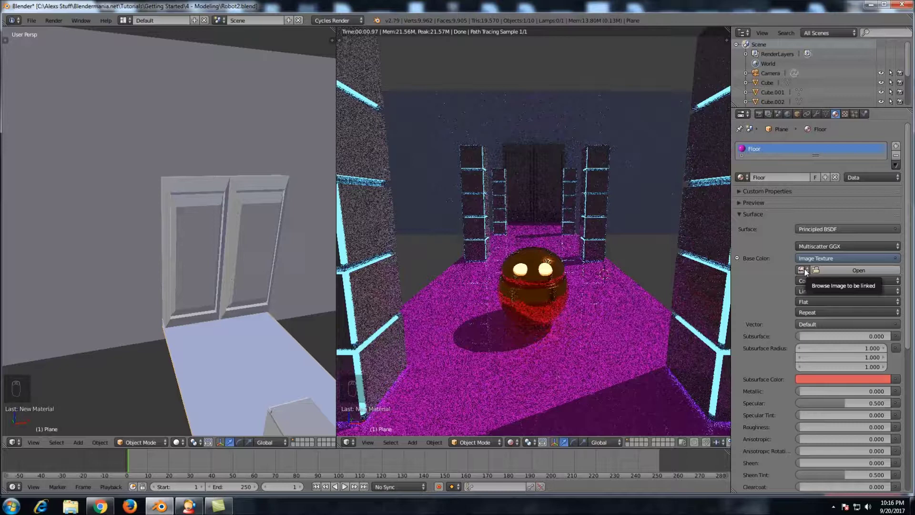
pyautogui.click(836, 269)
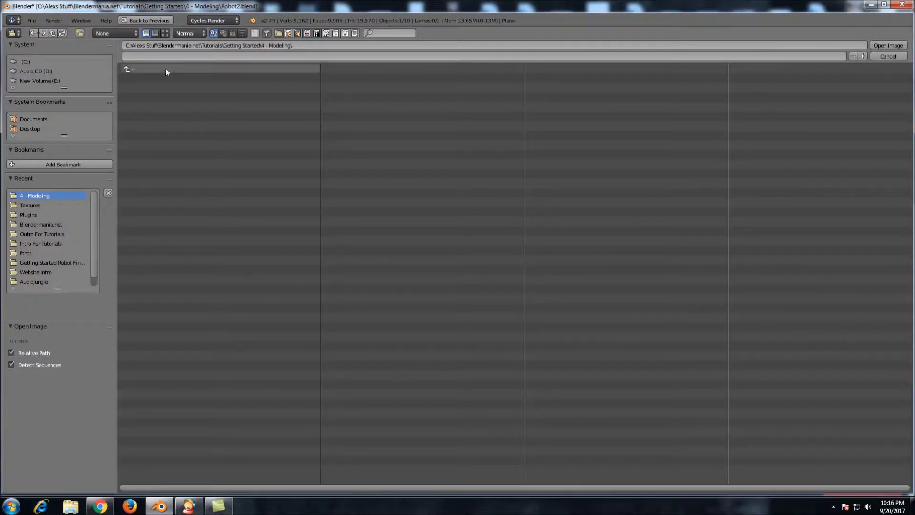
pyautogui.click(129, 68)
pyautogui.click(155, 135)
pyautogui.doubleClick(179, 78)
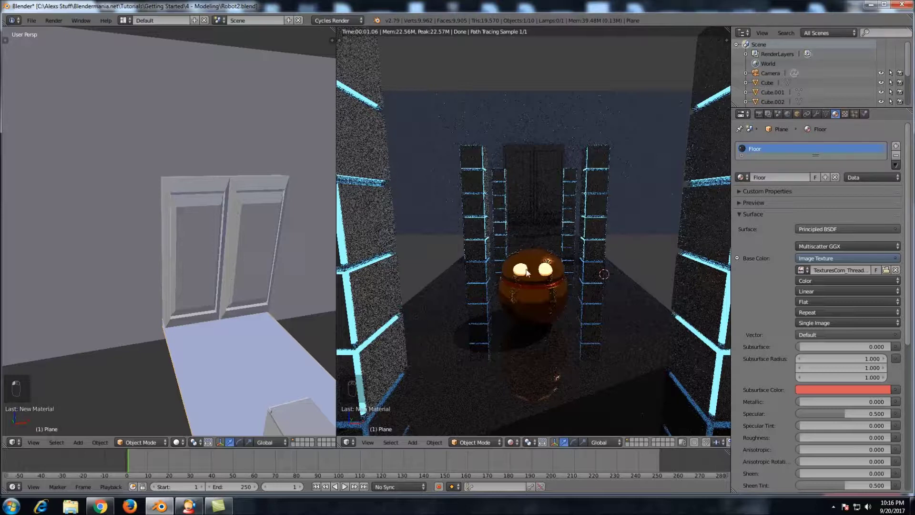
# - Examine the rendered floor around the robot and check which images are available for the Base Color texture
pyautogui.moveTo(536, 272); pyautogui.dragTo(532, 282, button='middle')
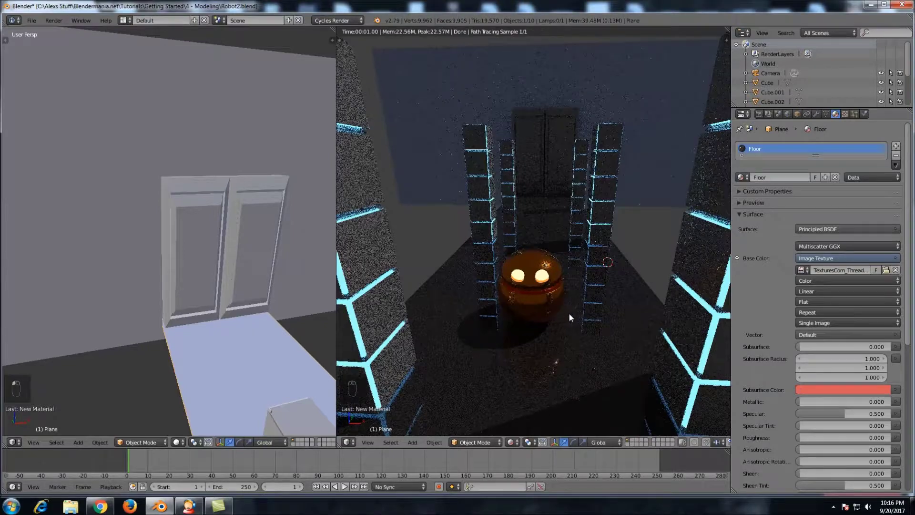
pyautogui.scroll(3, 563, 318)
pyautogui.scroll(-4, 563, 318)
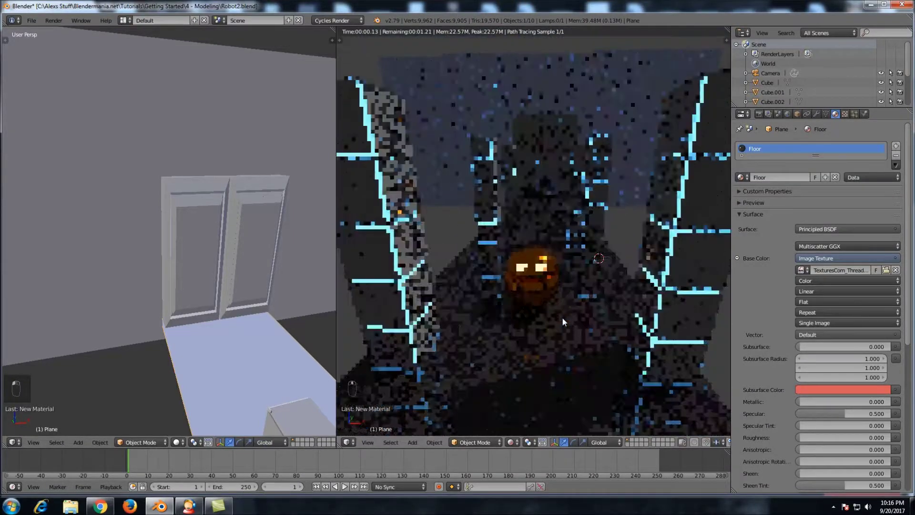
pyautogui.click(800, 270)
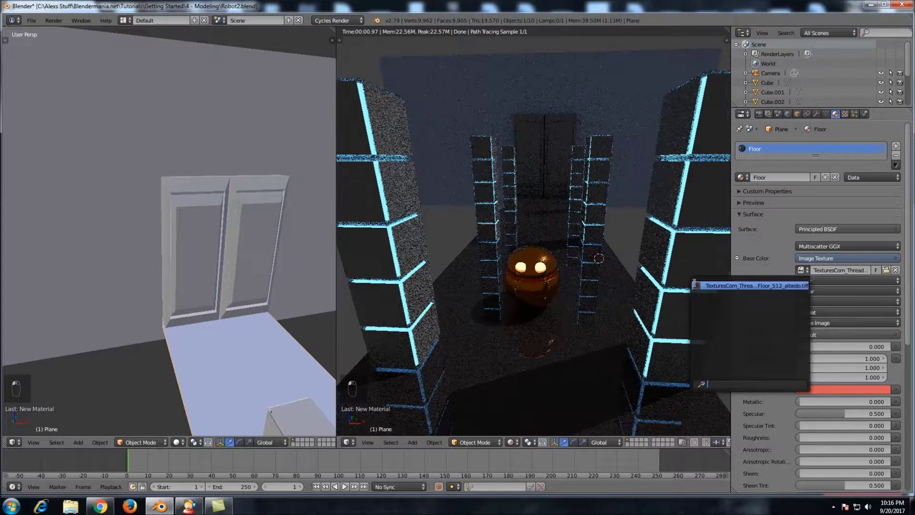
pyautogui.click(761, 243)
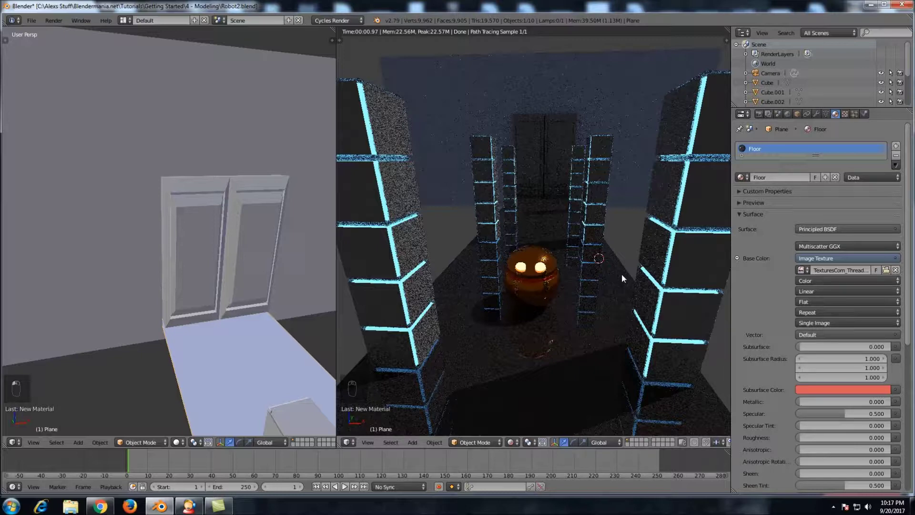
# - Return the main 3D viewport to Solid shading and change the other 3D view to the UV/Image Editor
pyautogui.press('z')
pyautogui.press('z')
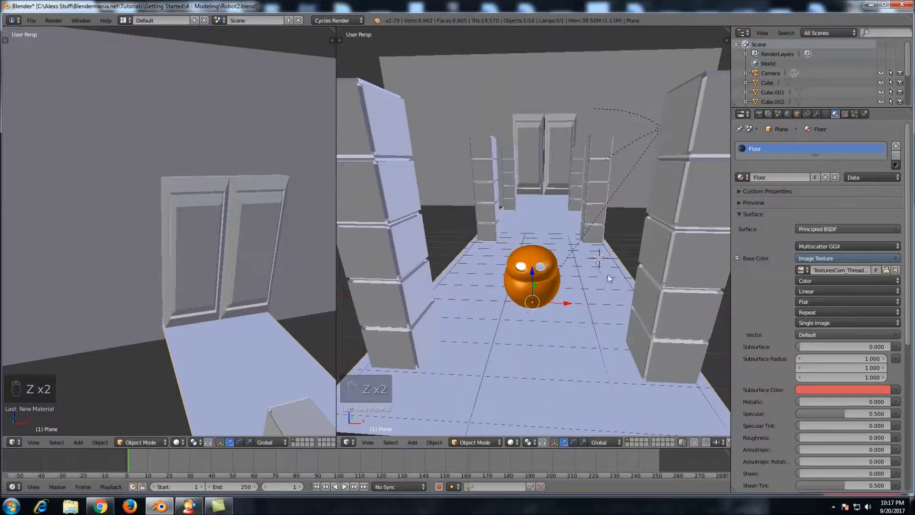
pyautogui.moveTo(603, 275); pyautogui.dragTo(595, 267, button='middle')
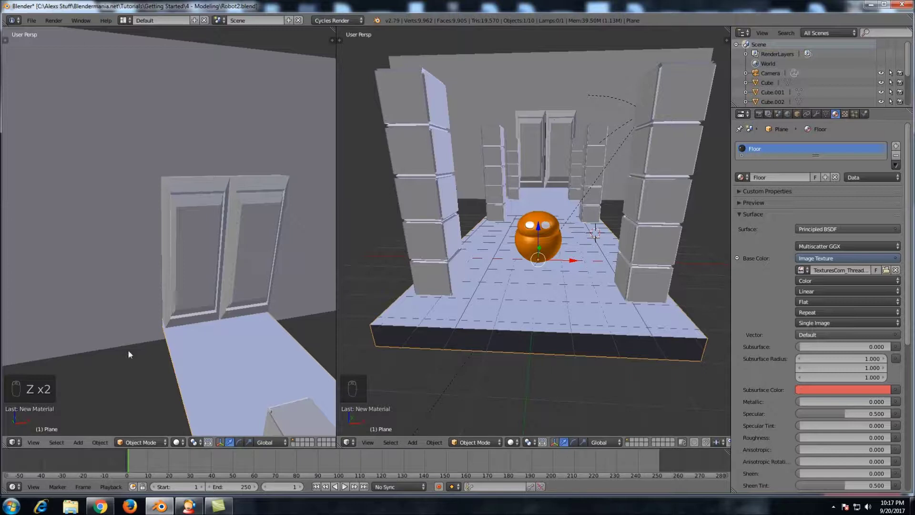
pyautogui.click(14, 443)
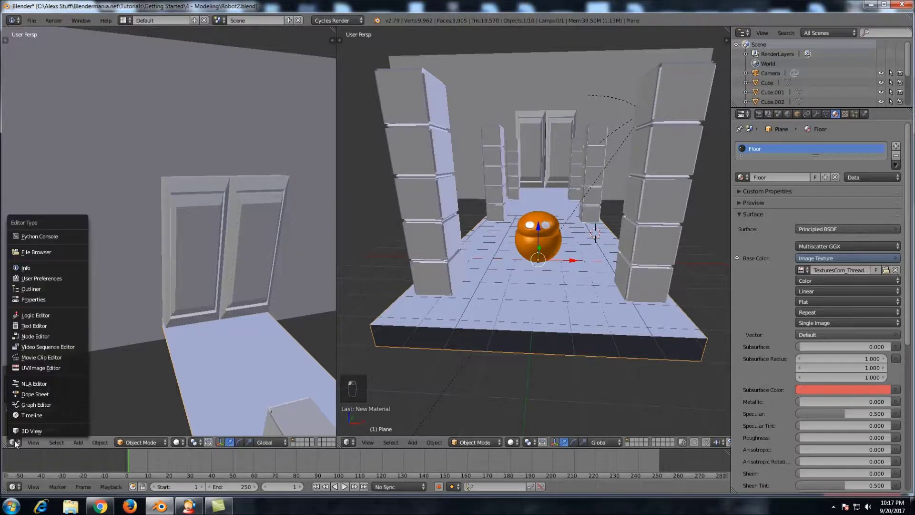
pyautogui.click(45, 367)
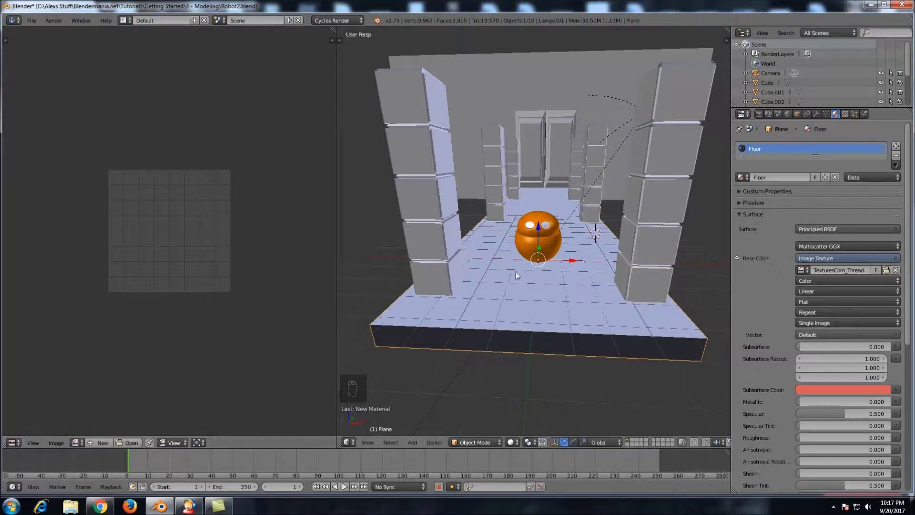
# - Select all faces of the floor mesh in Edit Mode and unwrap them with the standard Unwrap method
pyautogui.press('Tab')
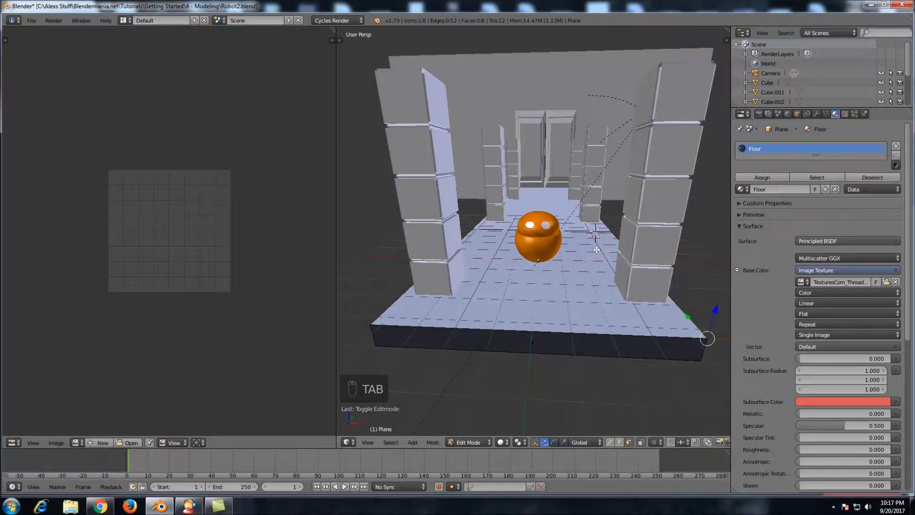
pyautogui.press('a')
pyautogui.press('a')
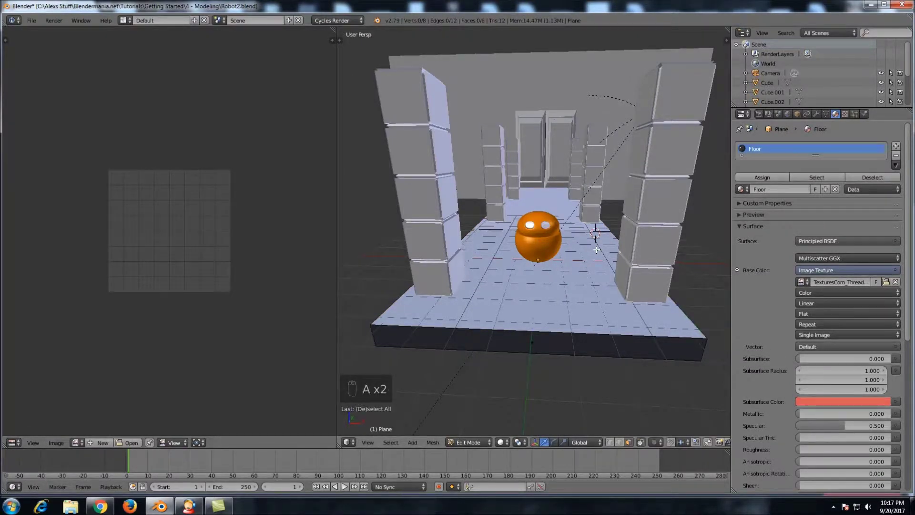
pyautogui.press('a')
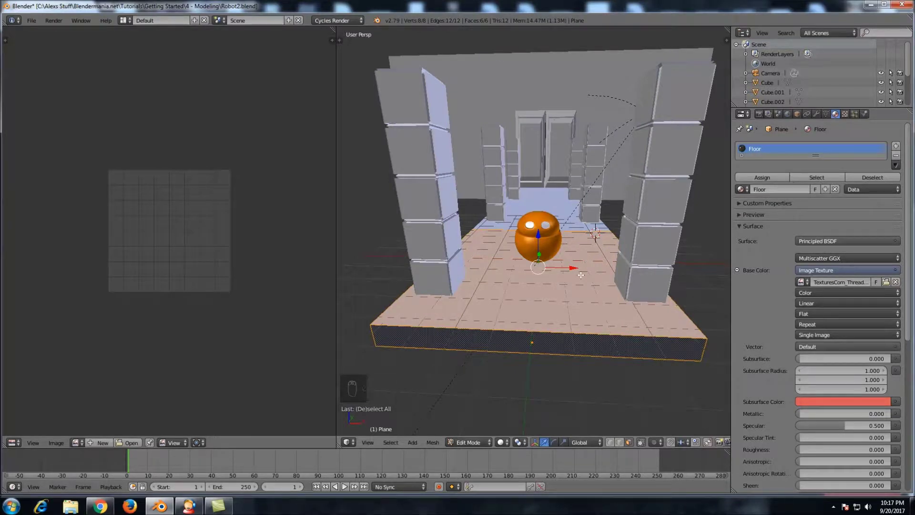
pyautogui.press('u')
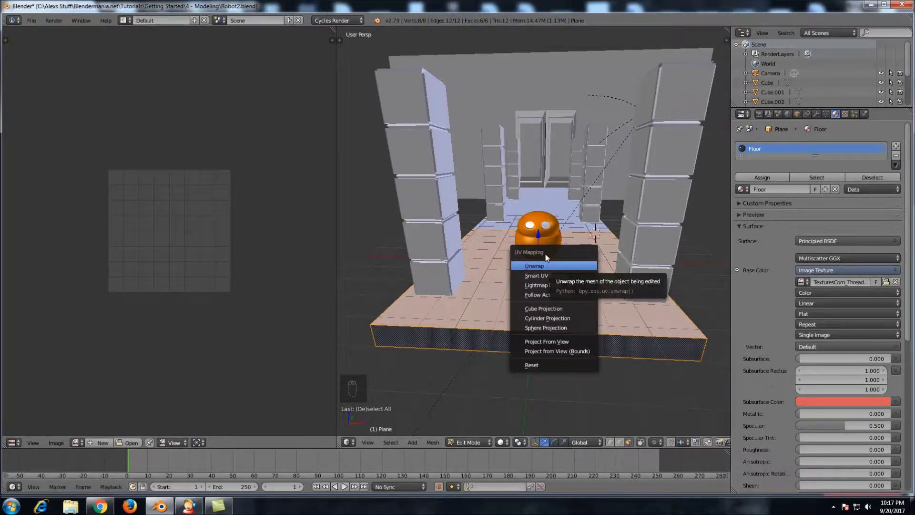
pyautogui.click(533, 266)
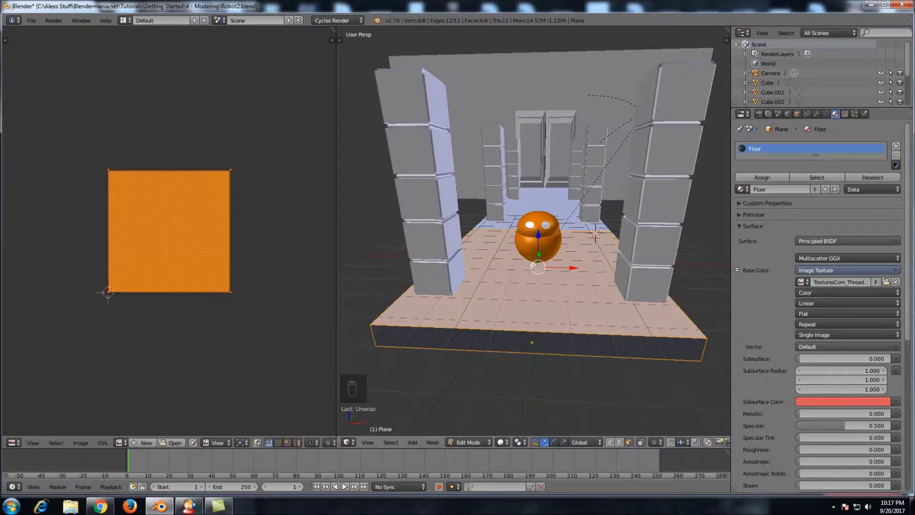
# - Select the floor's side and top faces one at a time to examine each face's UV layout
pyautogui.moveTo(608, 233); pyautogui.dragTo(638, 302, button='middle')
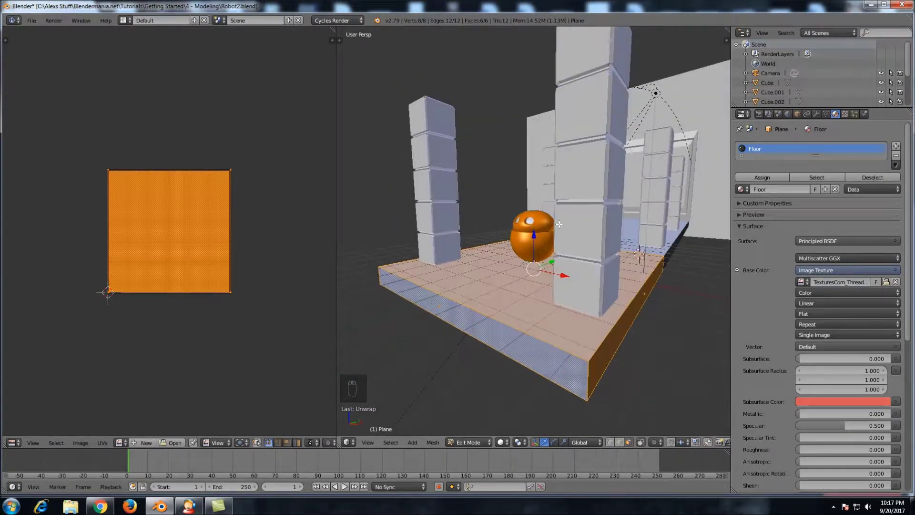
pyautogui.rightClick(637, 310)
pyautogui.rightClick(525, 286)
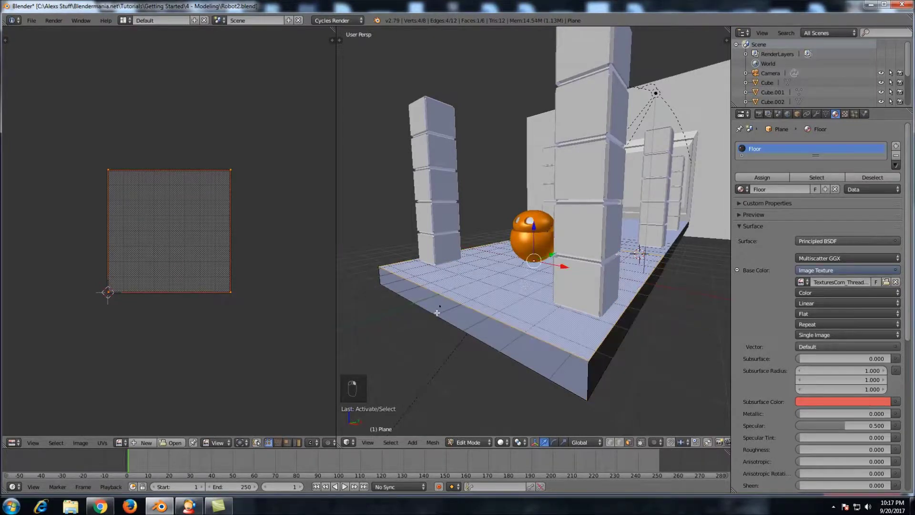
pyautogui.rightClick(437, 310)
pyautogui.moveTo(437, 310); pyautogui.dragTo(586, 258, button='middle')
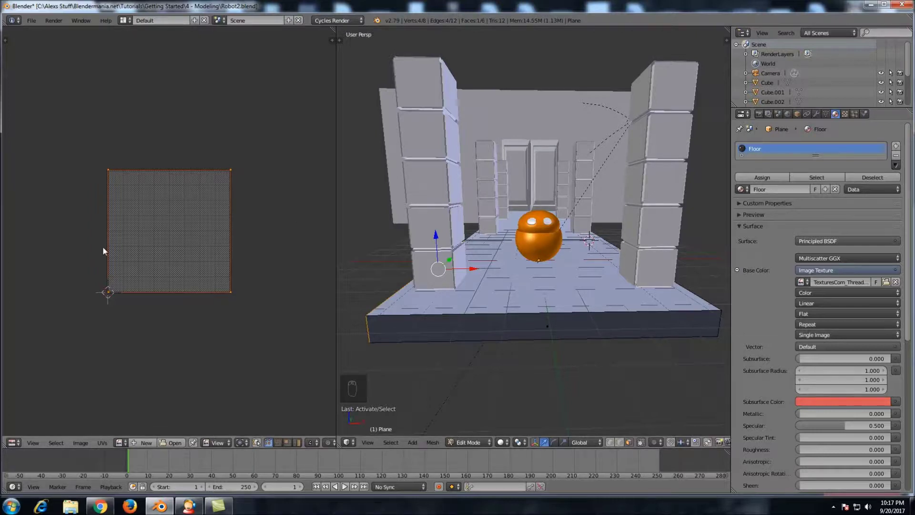
pyautogui.scroll(3, 218, 188)
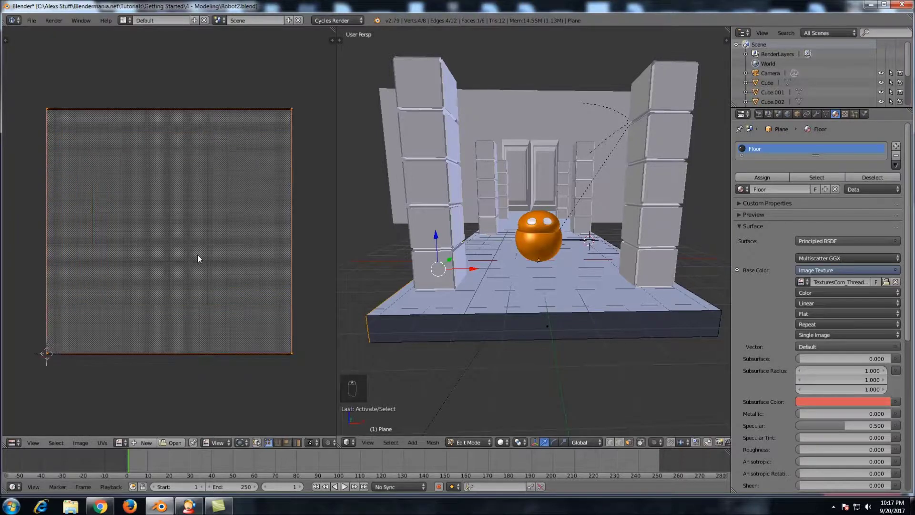
# - Set the 3D viewport to Rendered shading again to preview the unwrapped threadplate texture on the floor
pyautogui.click(501, 442)
pyautogui.click(519, 377)
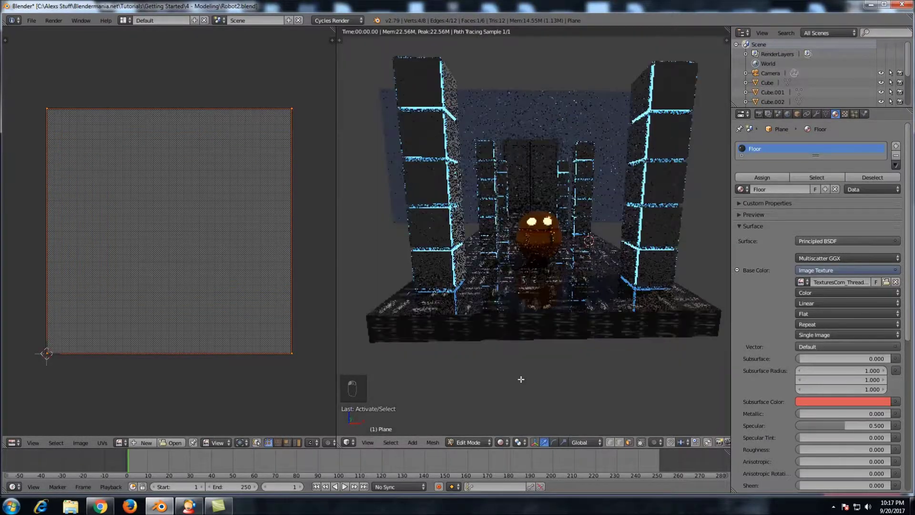
pyautogui.scroll(2, 528, 274)
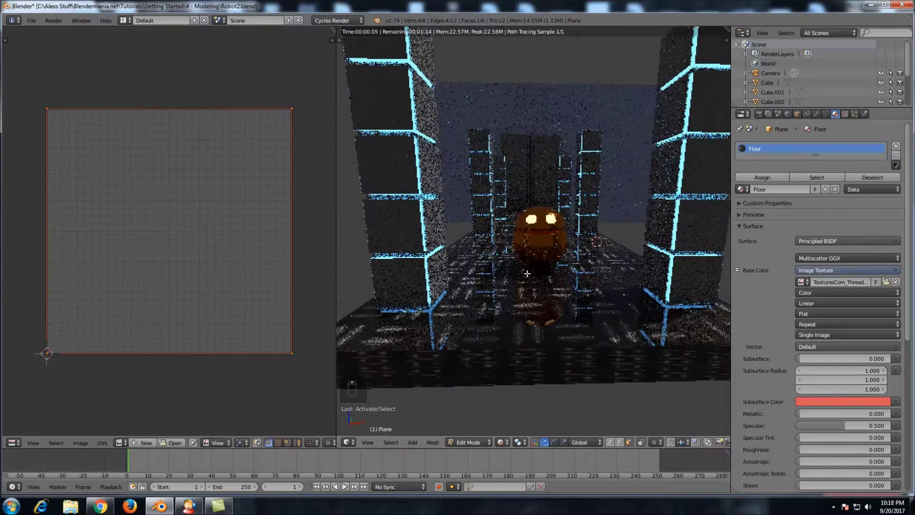
pyautogui.scroll(1, 211, 228)
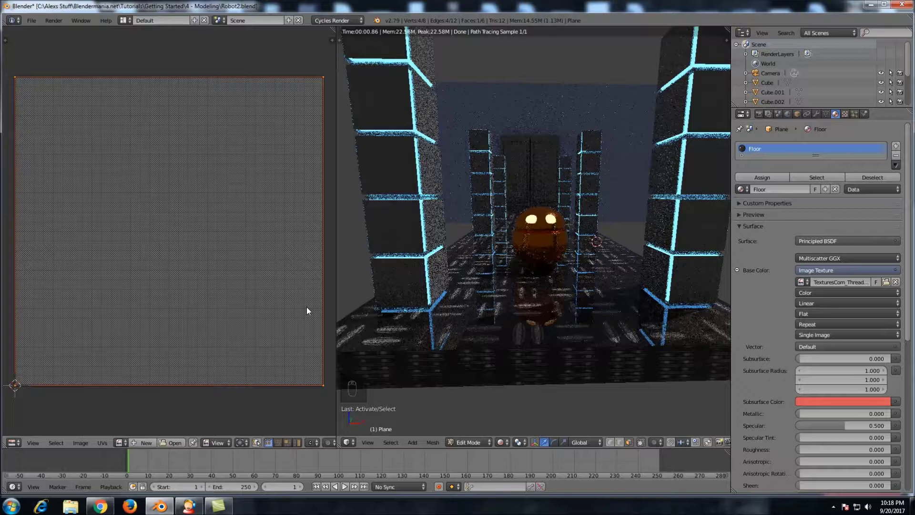
# - Display the Floor_512_albedo.tiff image behind the floor's UVs and compare it with the rendered floor
pyautogui.click(119, 442)
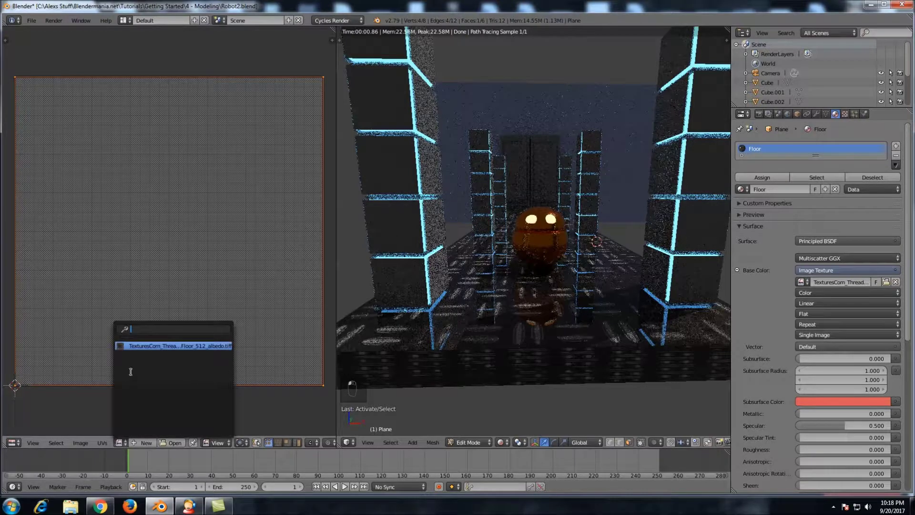
pyautogui.click(146, 345)
pyautogui.scroll(-4, 205, 282)
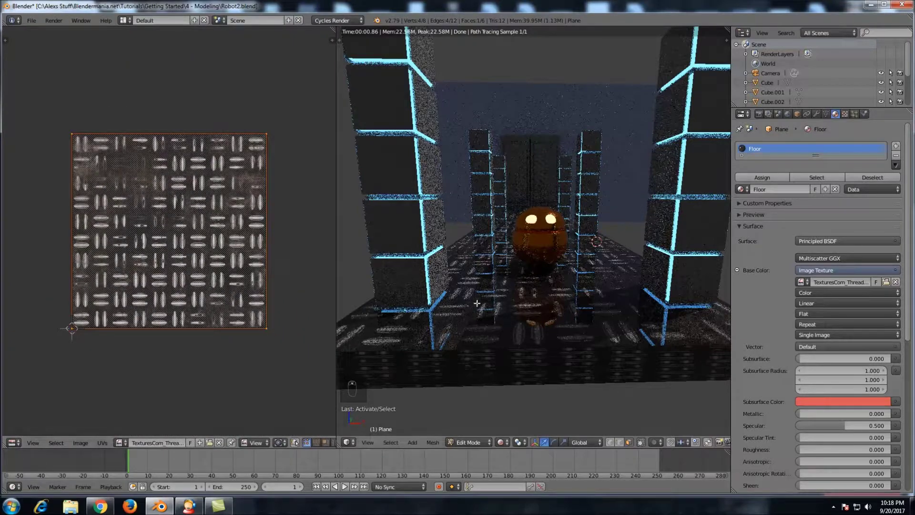
pyautogui.moveTo(606, 296)
pyautogui.mouseDown(button='middle')
pyautogui.moveTo(500, 312)
pyautogui.moveTo(607, 308)
pyautogui.mouseUp(button='middle')
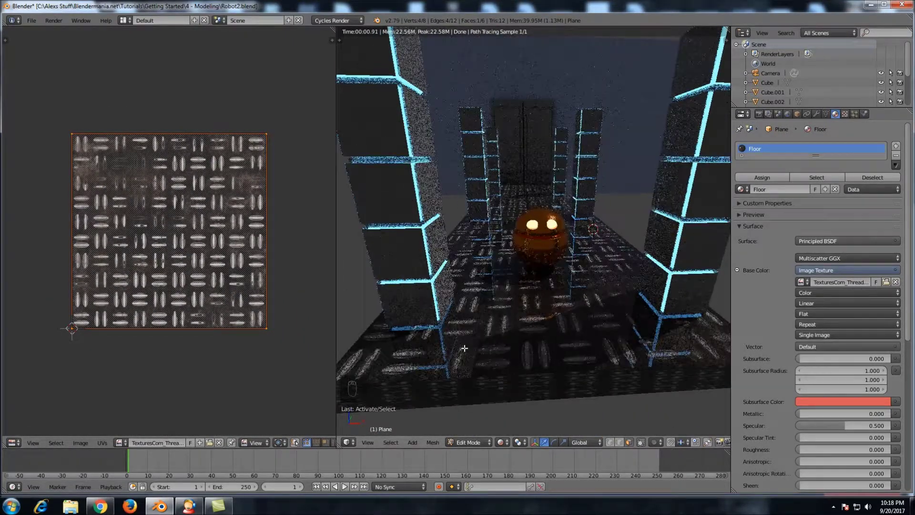
# - Switch the 3D viewport to Texture shading and select the floor's top face
pyautogui.click(503, 443)
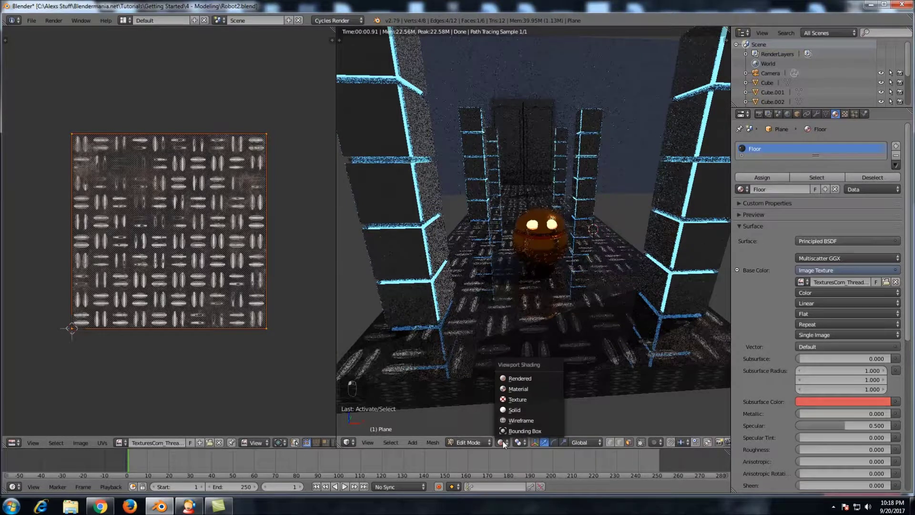
pyautogui.click(519, 400)
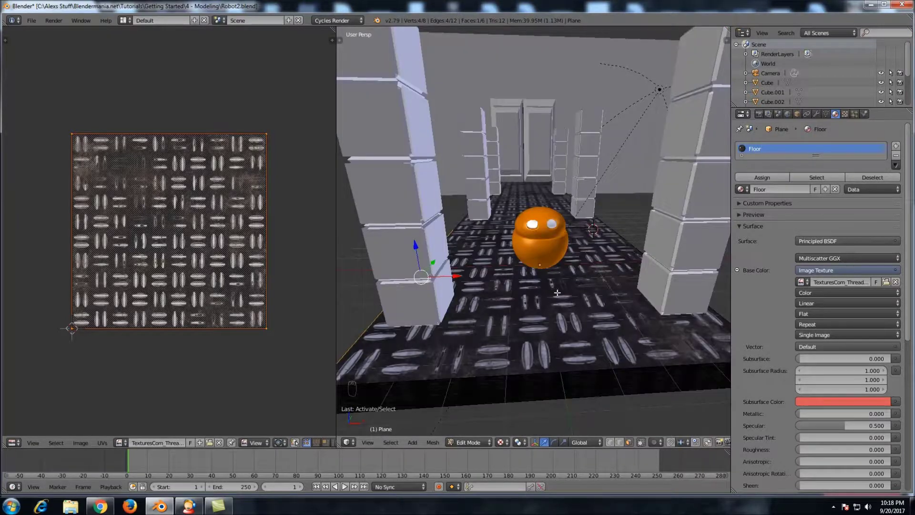
pyautogui.press('a')
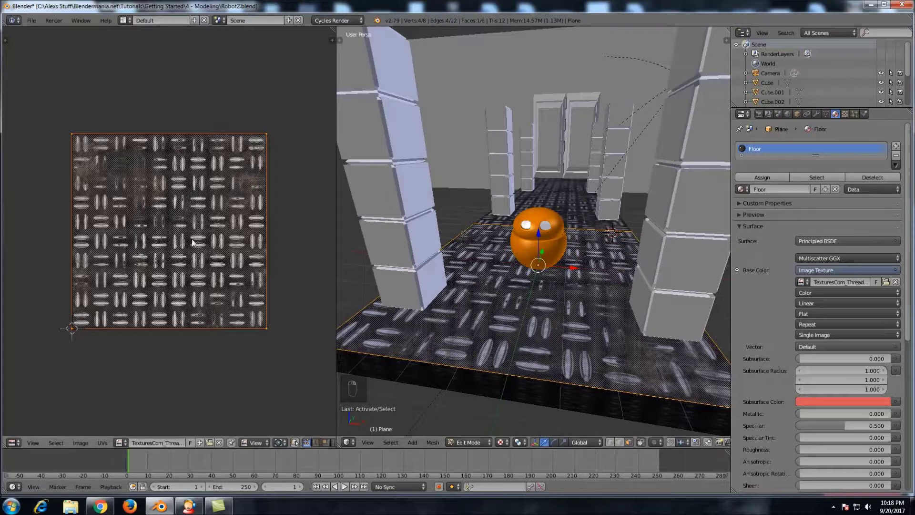
# - Try moving the lower-right UV corner of the floor's top face, as well as its whole UV square, across the threadplate image
pyautogui.press('a')
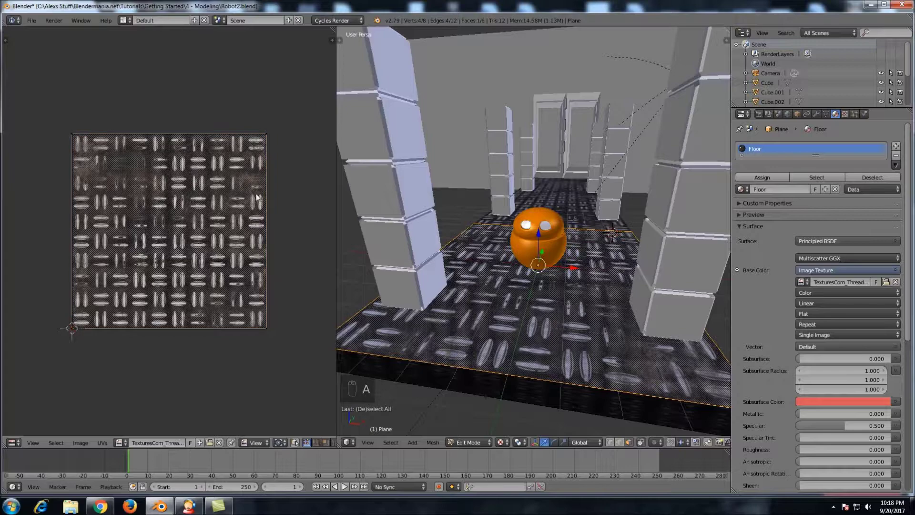
pyautogui.press('g')
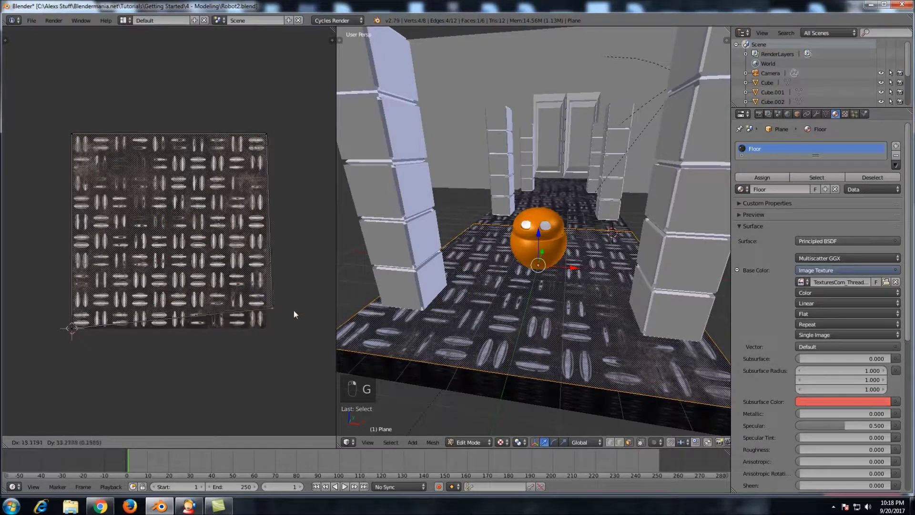
pyautogui.rightClick(160, 262)
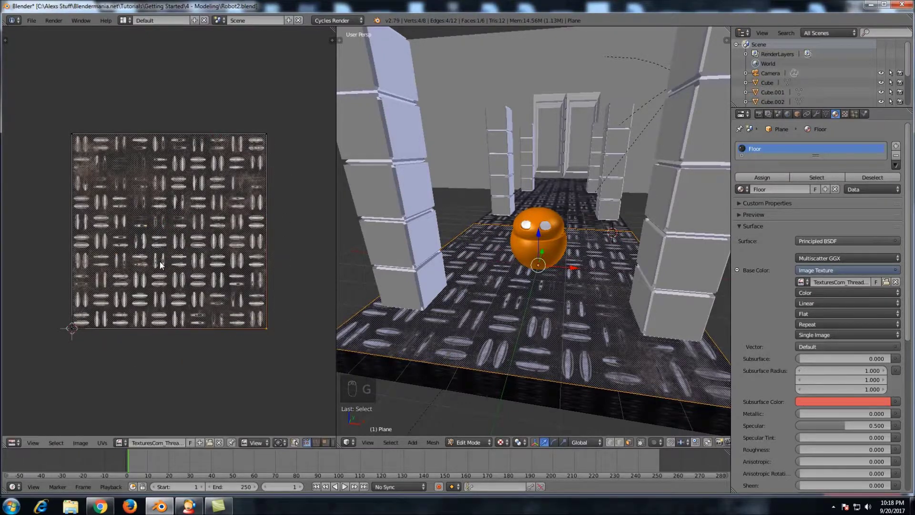
pyautogui.press('a')
pyautogui.press('a')
pyautogui.press('a')
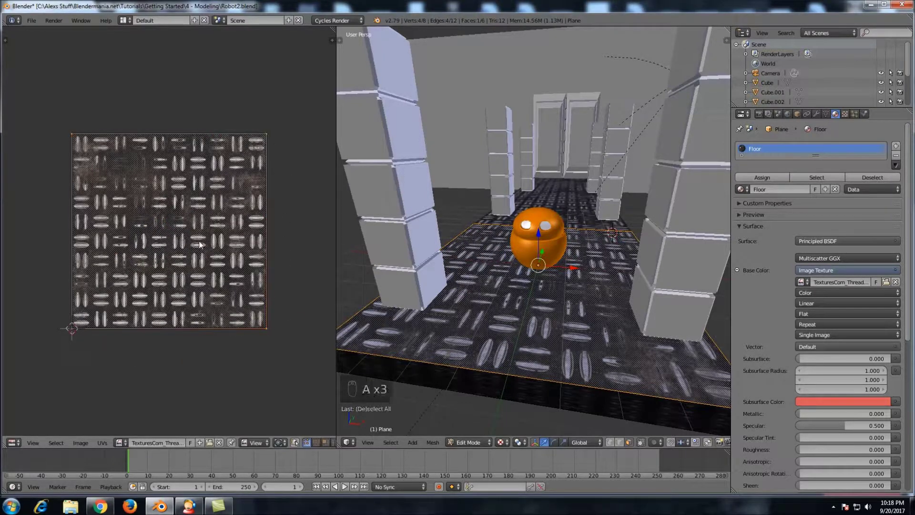
pyautogui.press('g')
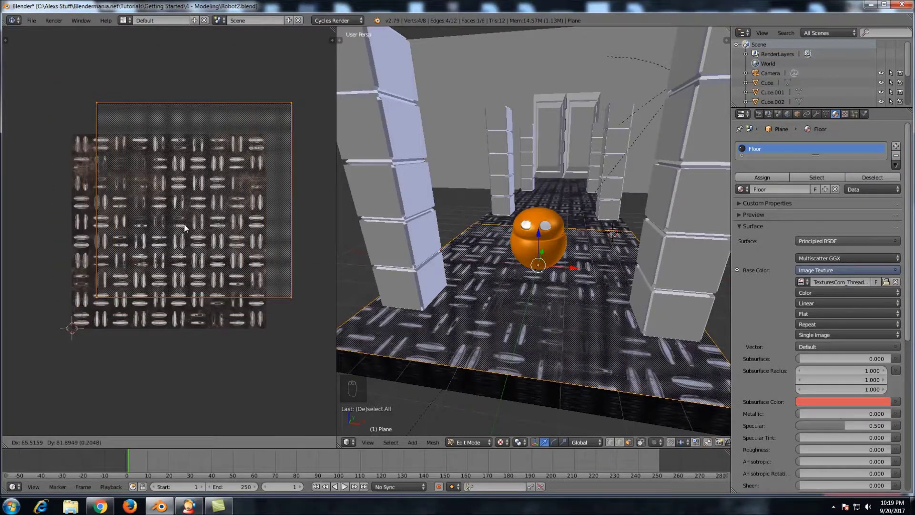
pyautogui.rightClick(202, 187)
# - Select the thin front side face of the floor and try moving its UVs vertically over the threadplate image
pyautogui.moveTo(489, 355); pyautogui.dragTo(510, 317, button='middle')
pyautogui.rightClick(509, 317)
pyautogui.press('g')
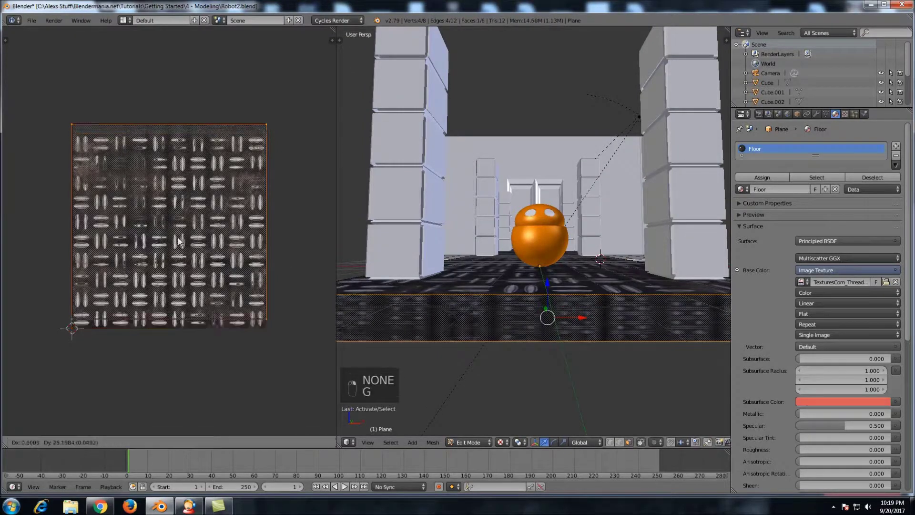
pyautogui.rightClick(208, 223)
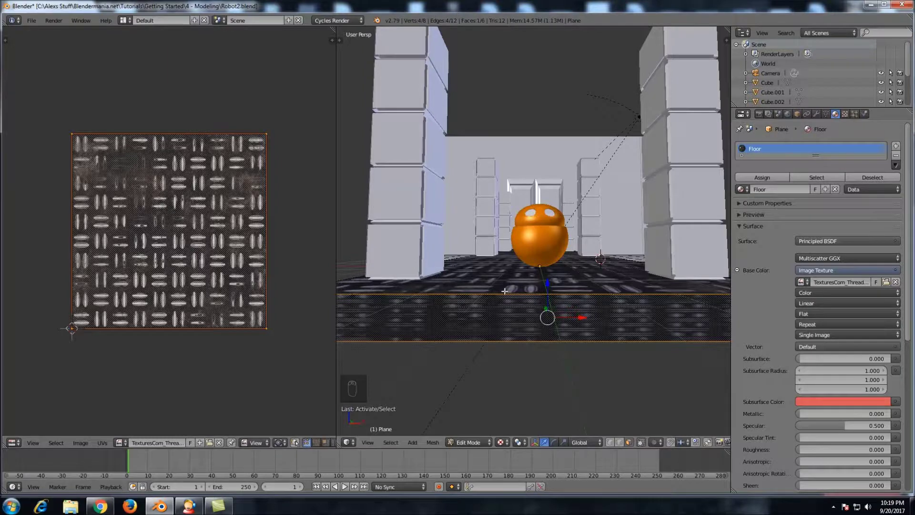
# - Unwrap the floor's front side face individually from the front view using the standard Unwrap method
pyautogui.scroll(-4, 494, 296)
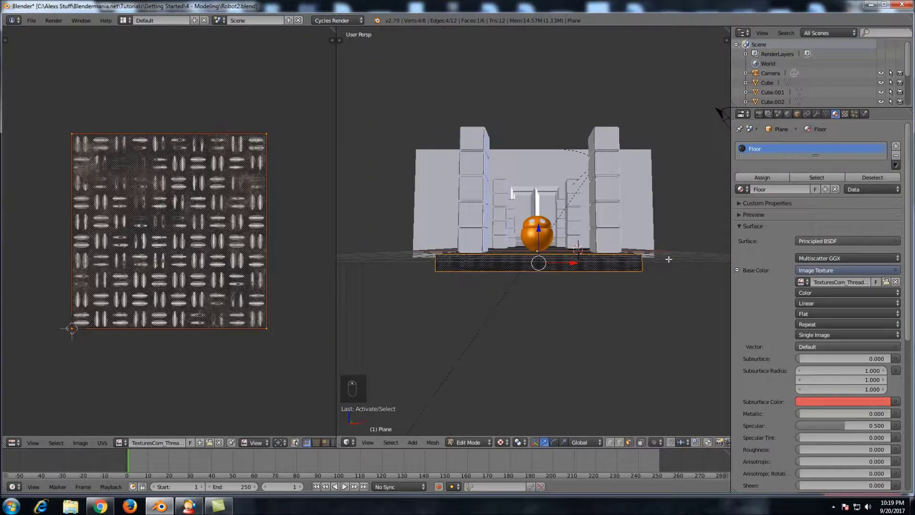
pyautogui.scroll(4, 458, 282)
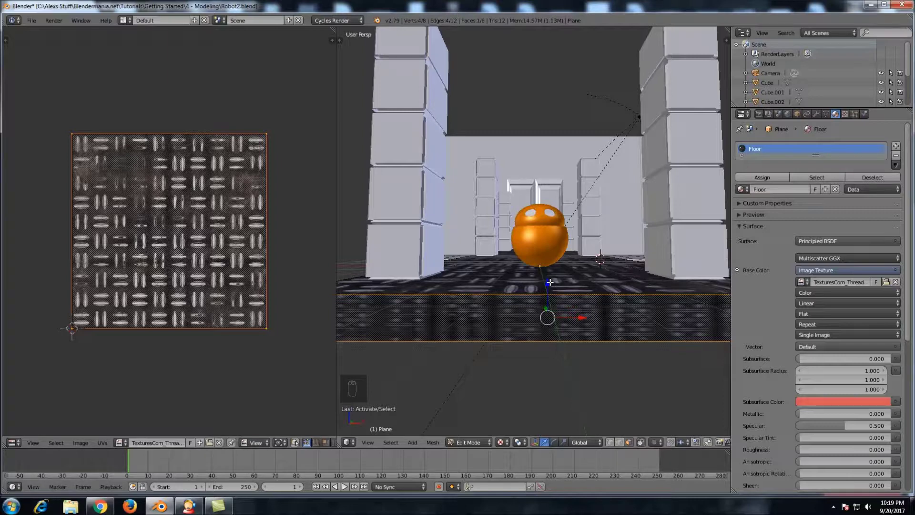
pyautogui.press('KP_1')
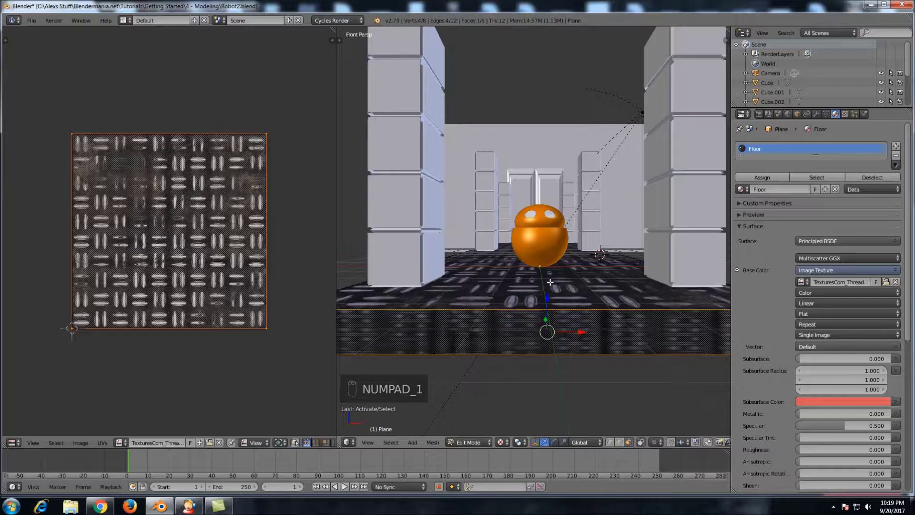
pyautogui.press('u')
pyautogui.click(549, 282)
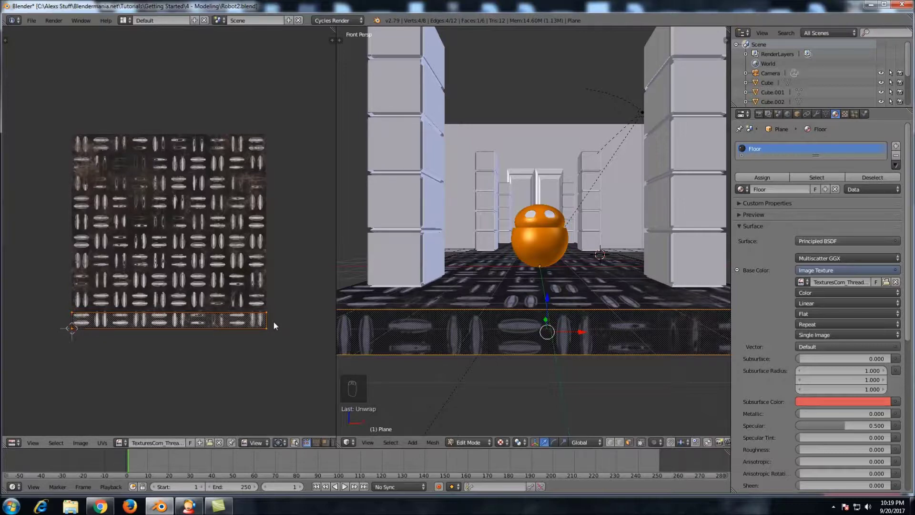
# - Map the floor's front side face with Project From View while looking straight at it from the front
pyautogui.scroll(-3, 563, 304)
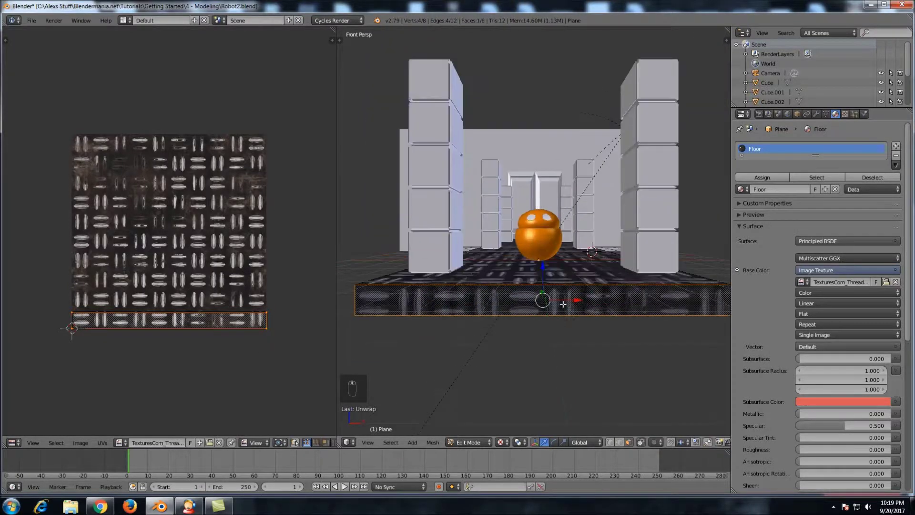
pyautogui.scroll(3, 572, 295)
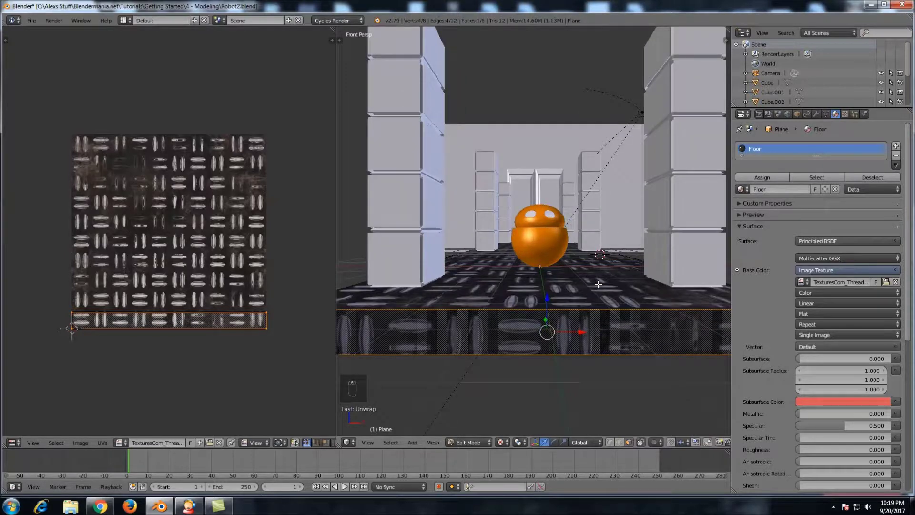
pyautogui.scroll(-1, 598, 283)
pyautogui.press('u')
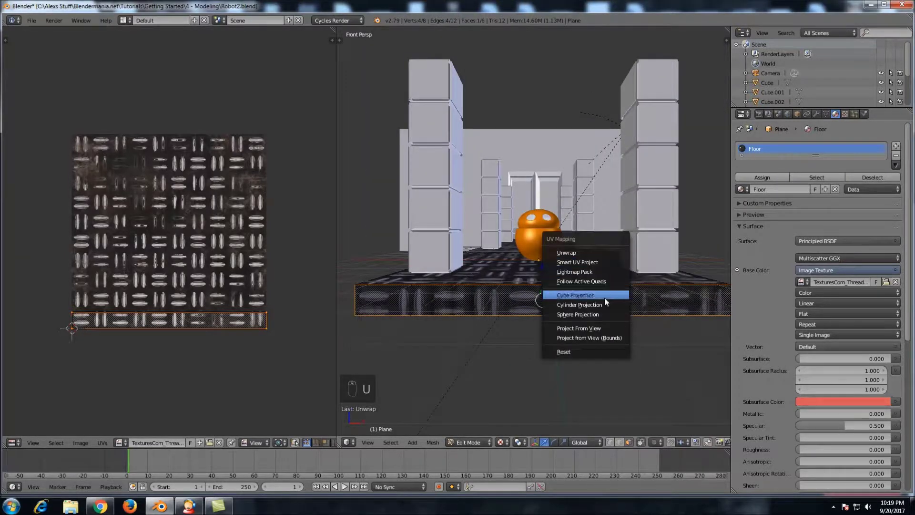
pyautogui.click(596, 326)
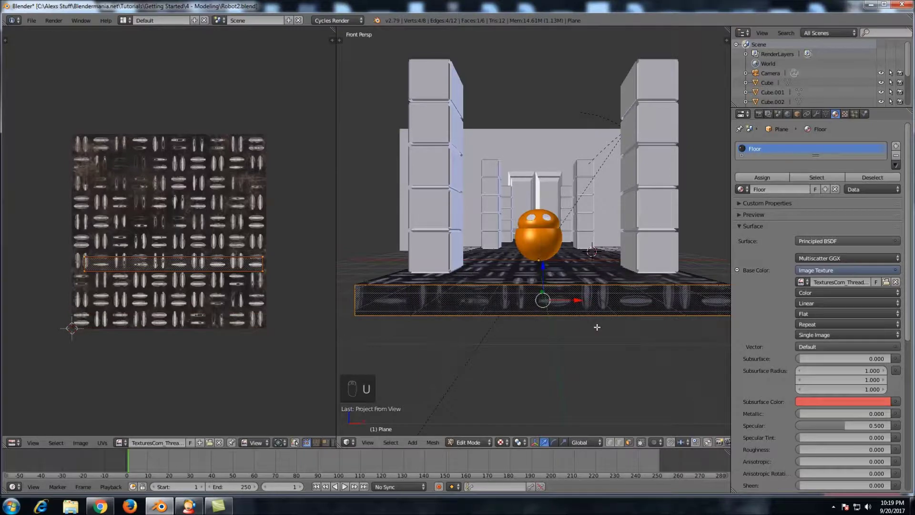
# - Apply Project From View to the front side face from an angled view above the floor
pyautogui.scroll(-1, 608, 310)
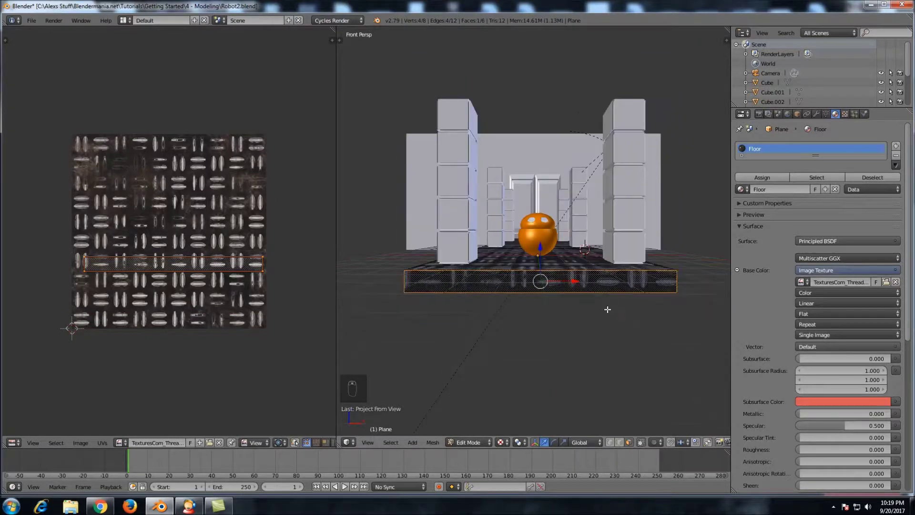
pyautogui.keyDown('shift'); pyautogui.moveTo(617, 274); pyautogui.dragTo(487, 308, button='middle'); pyautogui.keyUp('shift')
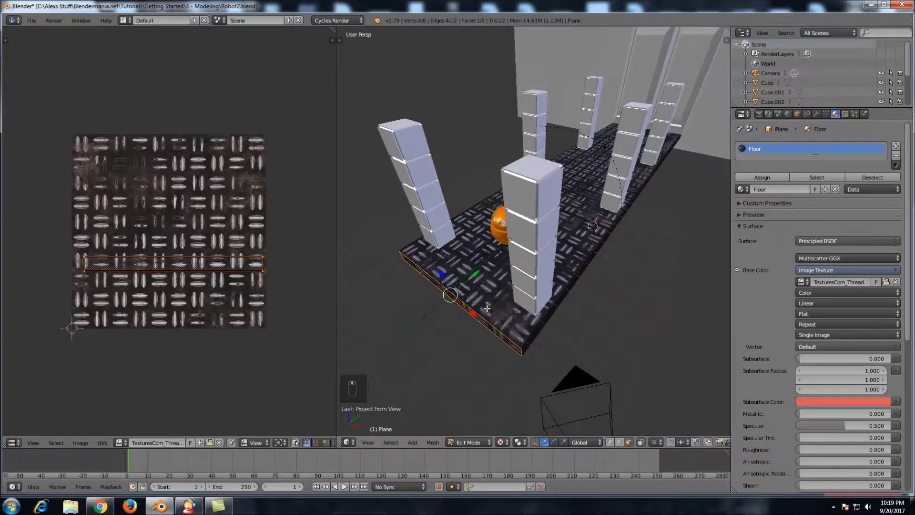
pyautogui.press('u')
pyautogui.click(516, 296)
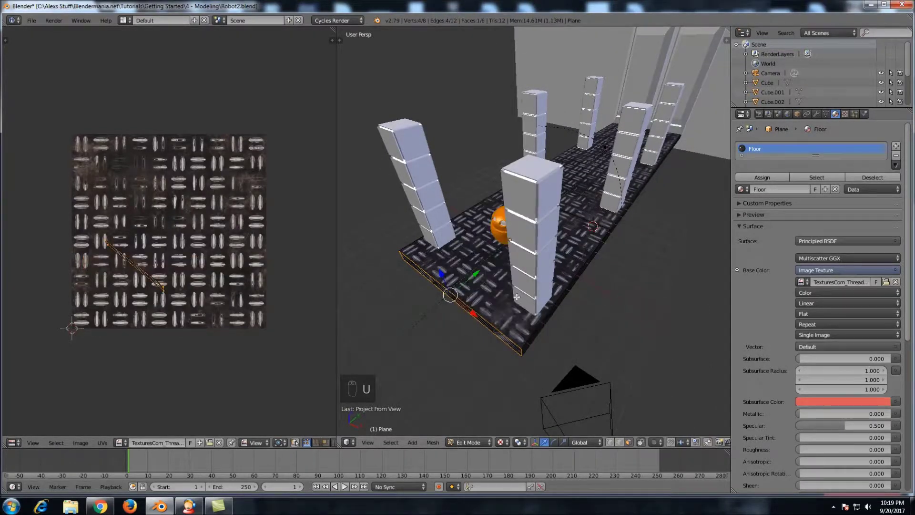
# - Return to the front view, closer to the floor's front side face, and map the face again with Project From View
pyautogui.moveTo(478, 305); pyautogui.dragTo(539, 291, button='middle')
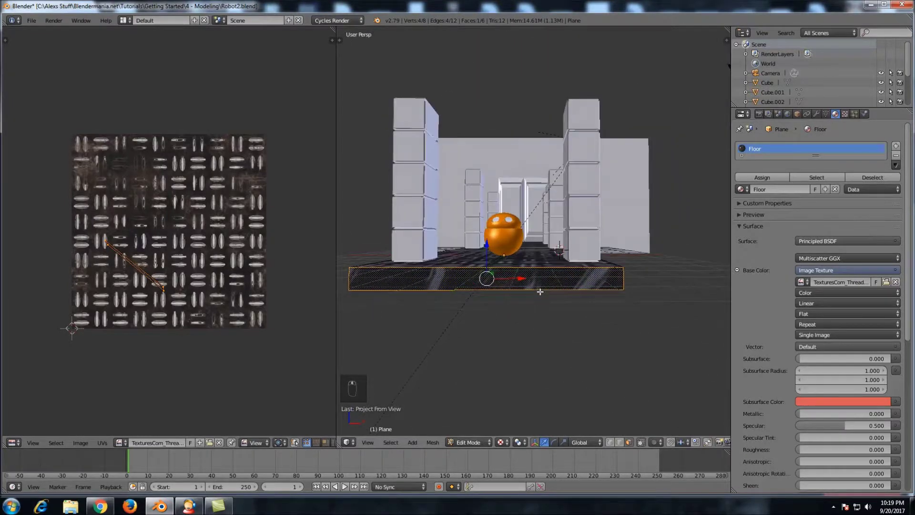
pyautogui.press('KP_1')
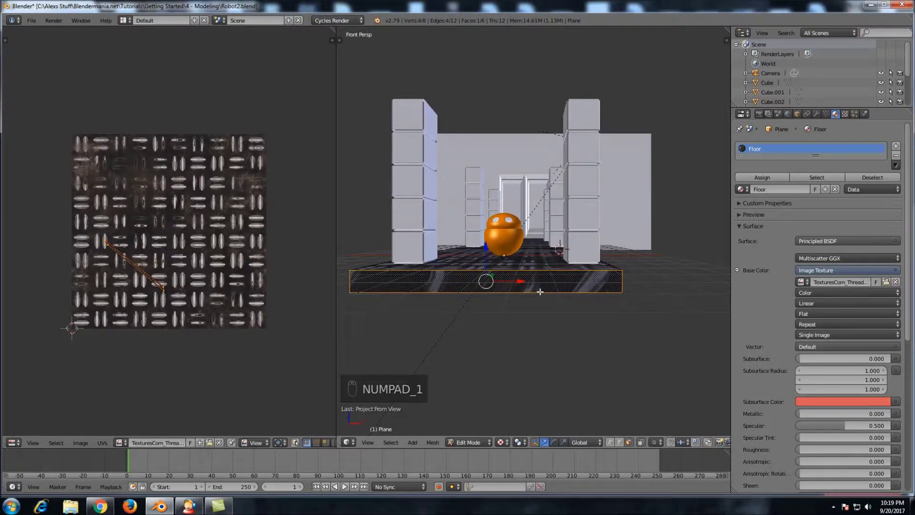
pyautogui.scroll(6, 540, 292)
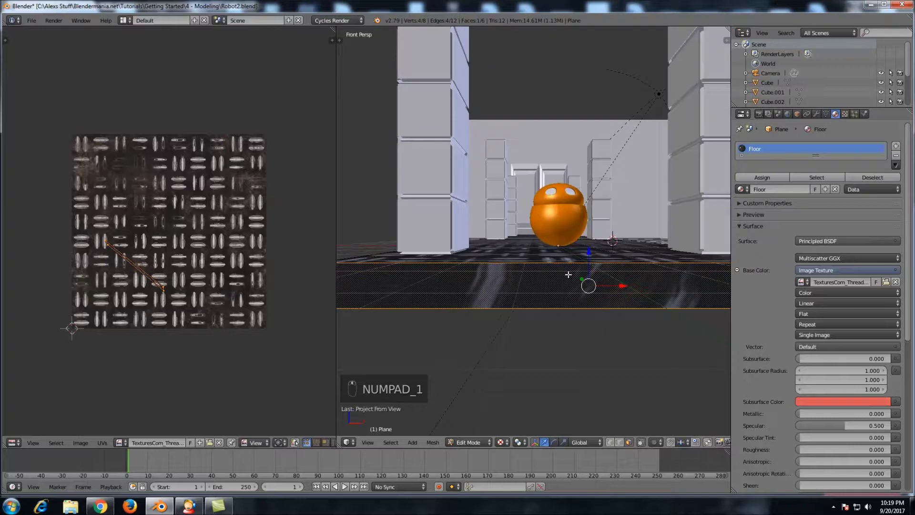
pyautogui.scroll(1, 568, 274)
pyautogui.press('u')
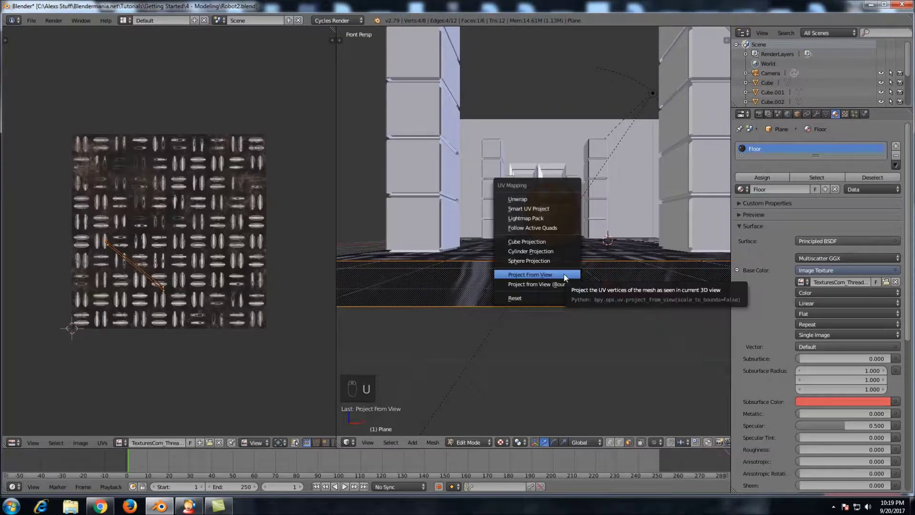
pyautogui.click(564, 275)
# - Replace the front side face's projected UVs with a standard Unwrap
pyautogui.press('u')
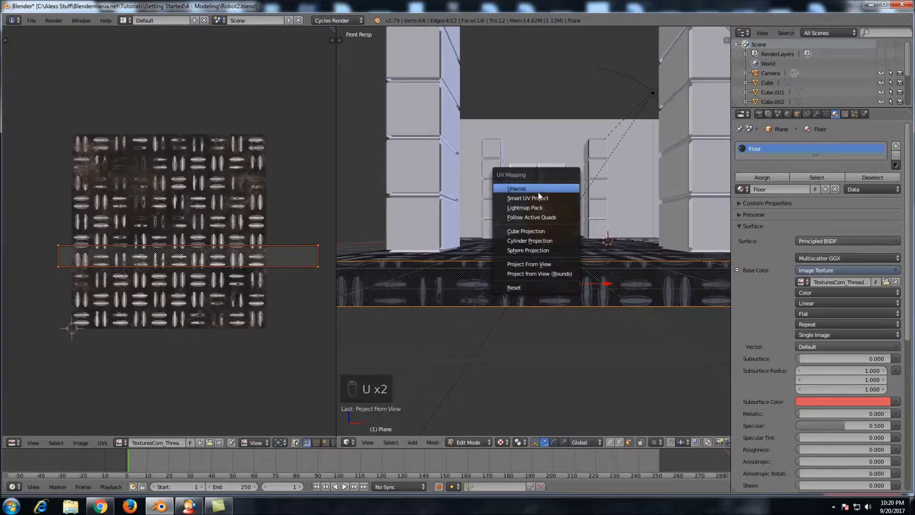
pyautogui.click(539, 188)
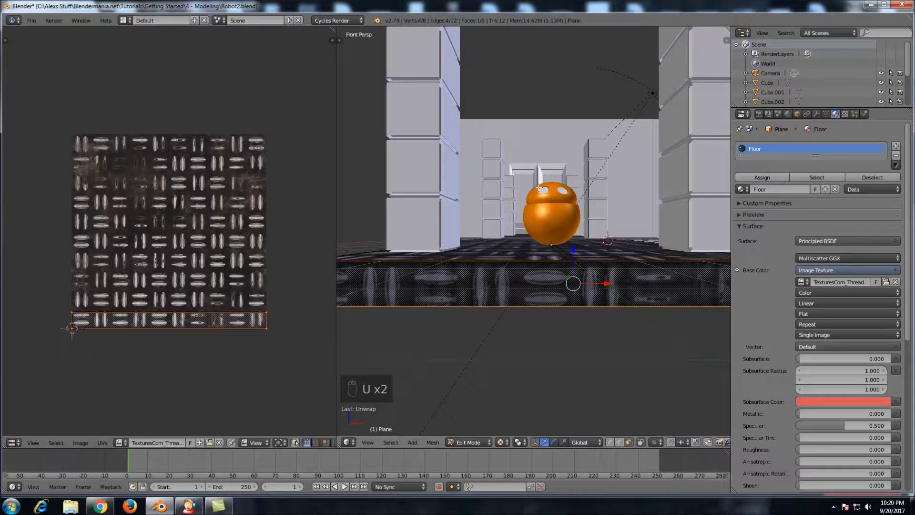
pyautogui.press('u')
pyautogui.click(538, 190)
# - Select the floor's long side face in the right view and unwrap it with the standard Unwrap method
pyautogui.press('KP_3')
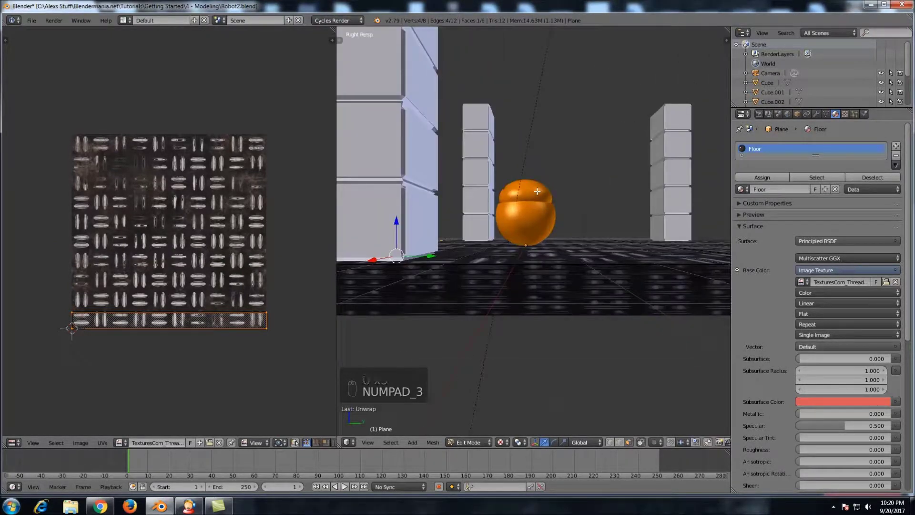
pyautogui.rightClick(496, 292)
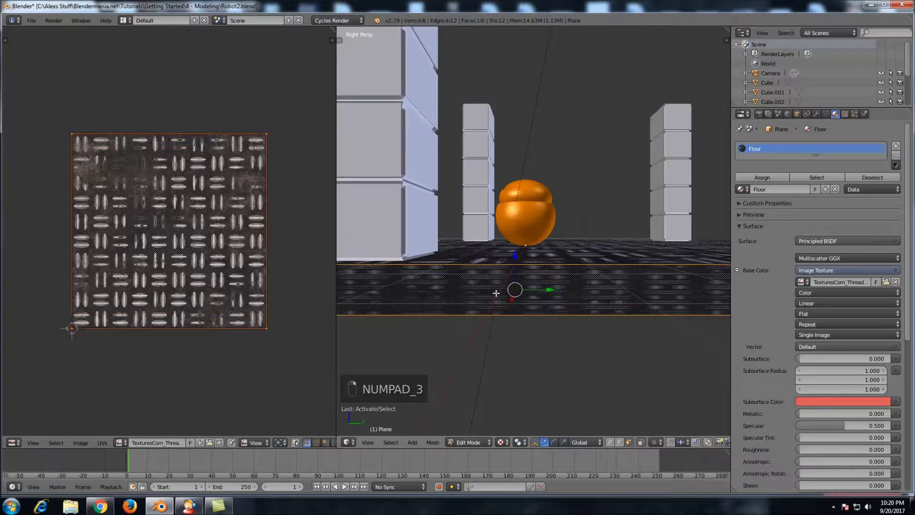
pyautogui.press('u')
pyautogui.press('u')
pyautogui.click(559, 216)
# - Select the long side face on the opposite side of the floor and unwrap it with the standard method
pyautogui.moveTo(470, 257); pyautogui.dragTo(505, 262, button='middle')
pyautogui.rightClick(492, 258)
pyautogui.press('u')
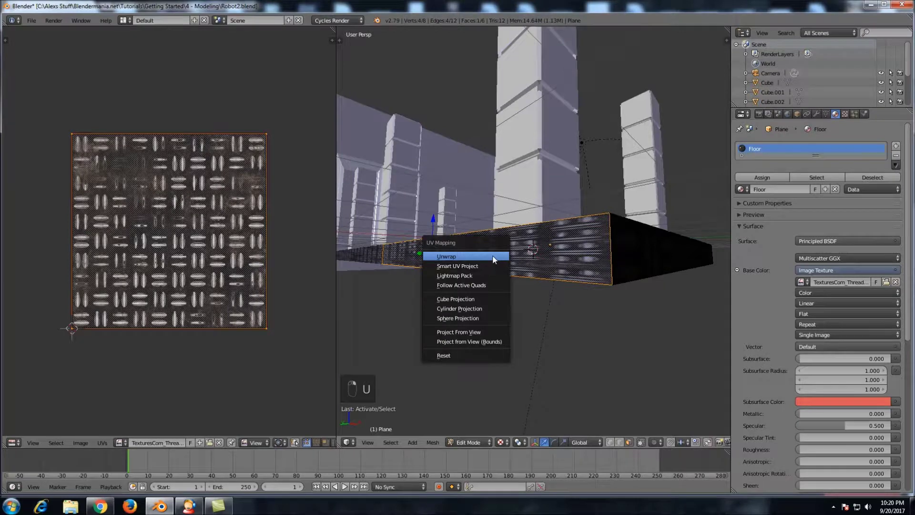
pyautogui.click(493, 258)
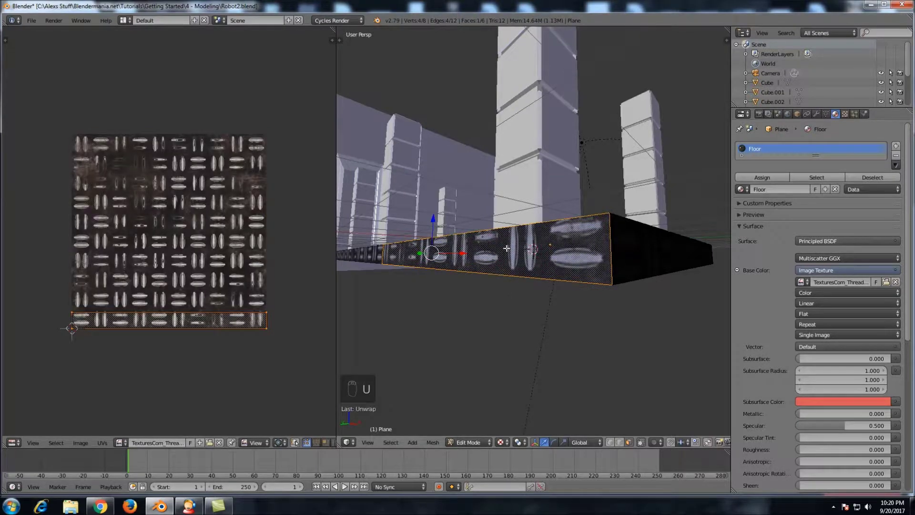
# - Try stretching the long side face's UVs along the Y axis over the threadplate image
pyautogui.moveTo(506, 248); pyautogui.dragTo(569, 255, button='middle')
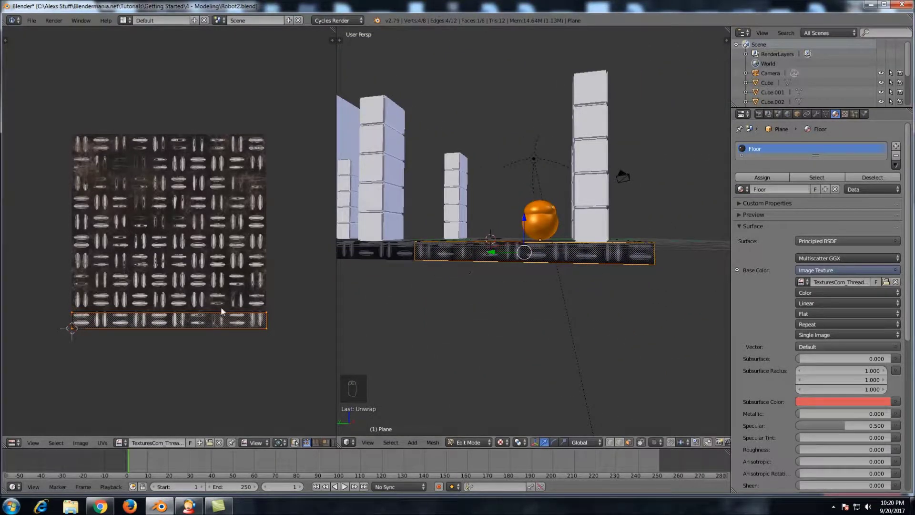
pyautogui.press('s')
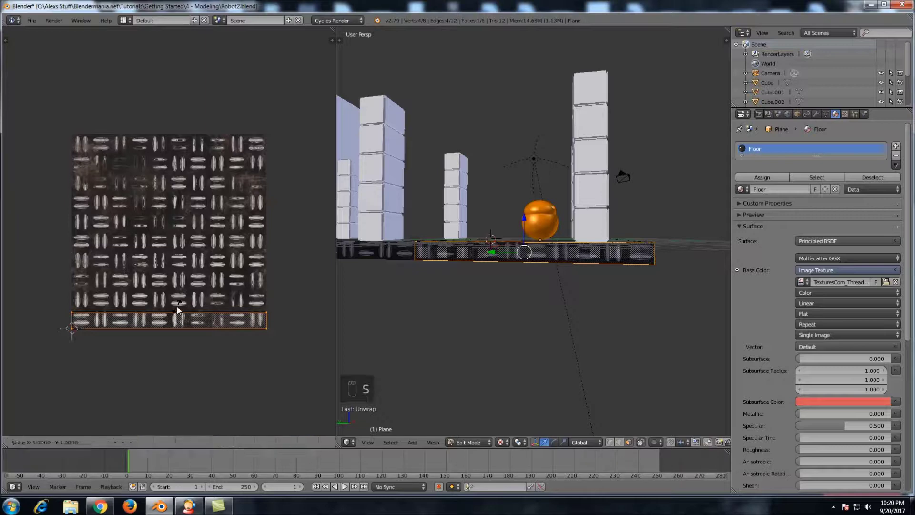
pyautogui.press('y')
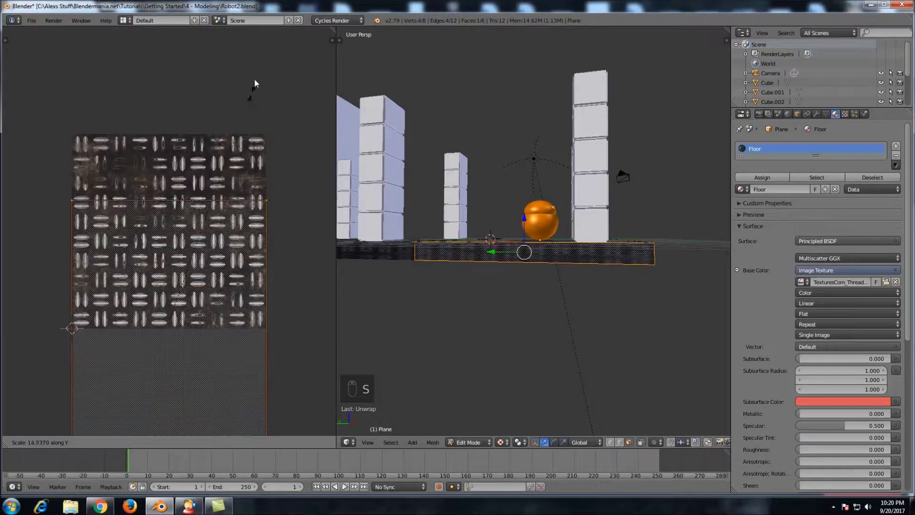
pyautogui.rightClick(251, 90)
pyautogui.scroll(2, 505, 251)
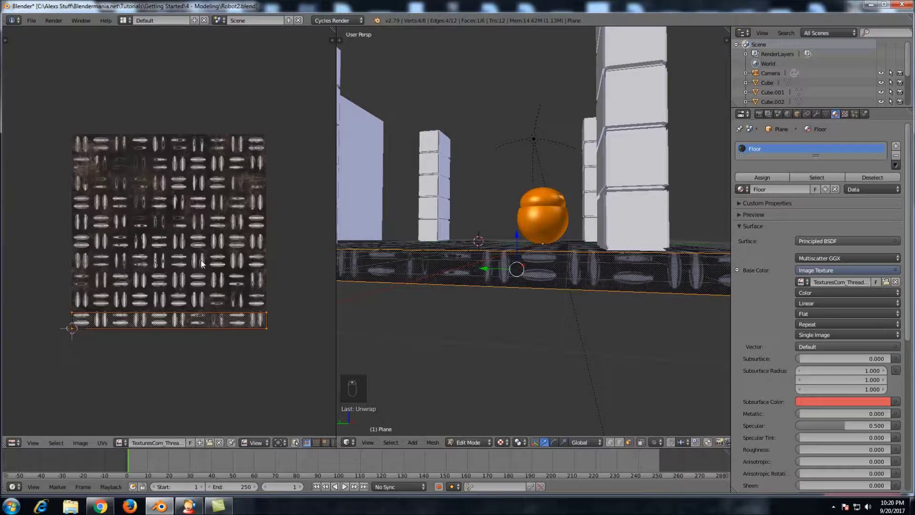
pyautogui.press('s')
pyautogui.press('y')
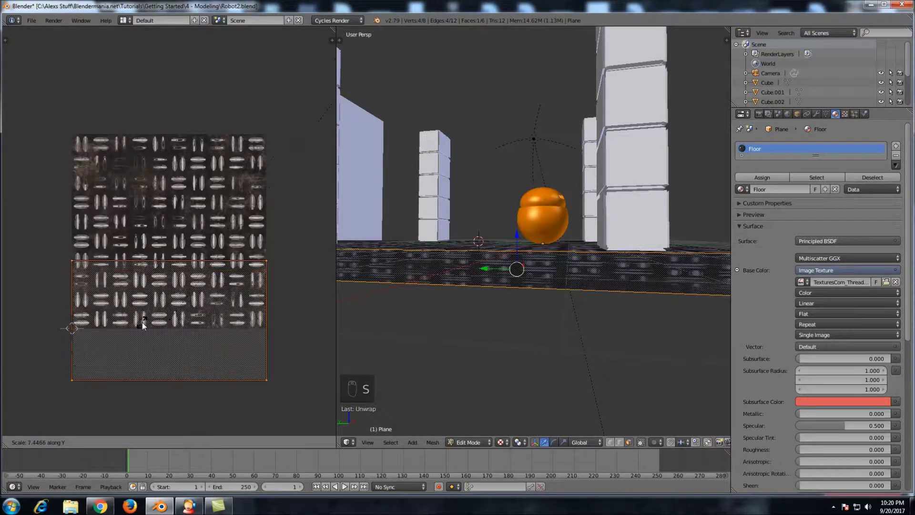
pyautogui.rightClick(323, 191)
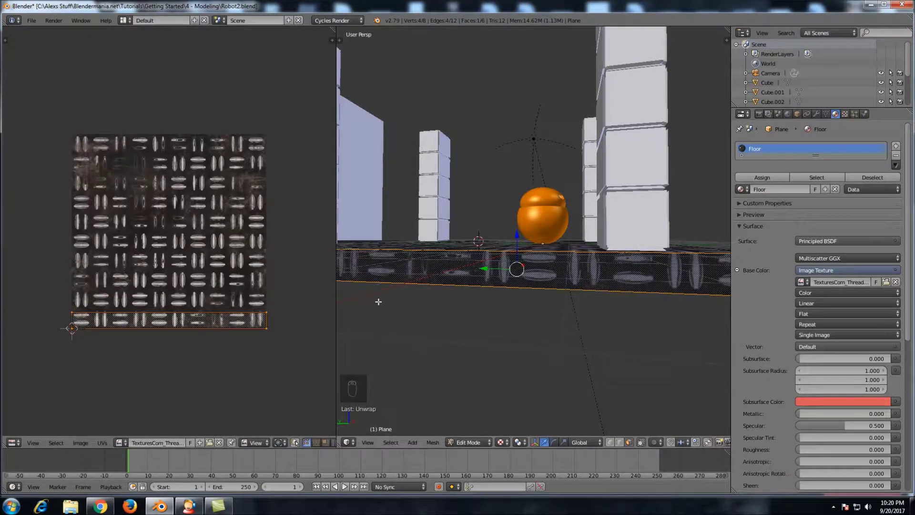
# - Examine the threadplate pattern's size on the floor around the robot and compare it with the source texture page in Chrome
pyautogui.moveTo(612, 294); pyautogui.dragTo(511, 309, button='middle')
pyautogui.scroll(-5, 511, 309)
pyautogui.scroll(5, 521, 306)
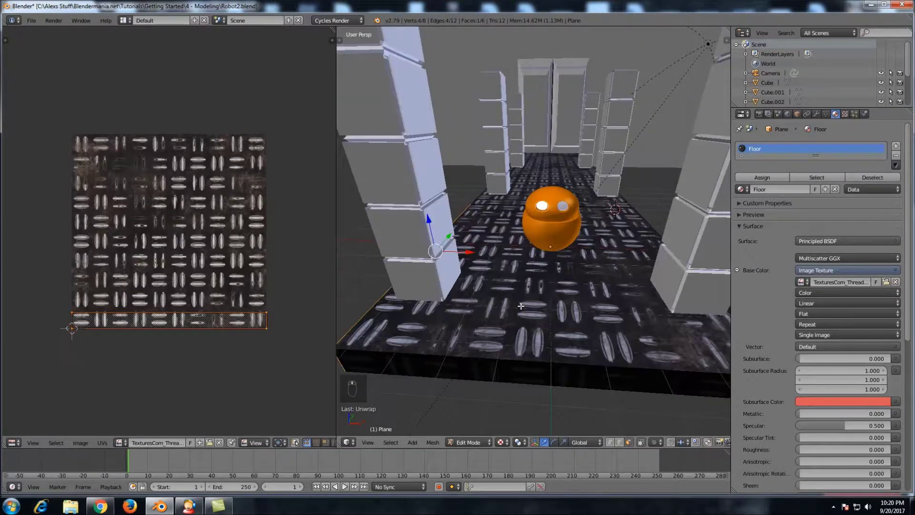
pyautogui.scroll(3, 512, 309)
pyautogui.scroll(-4, 494, 316)
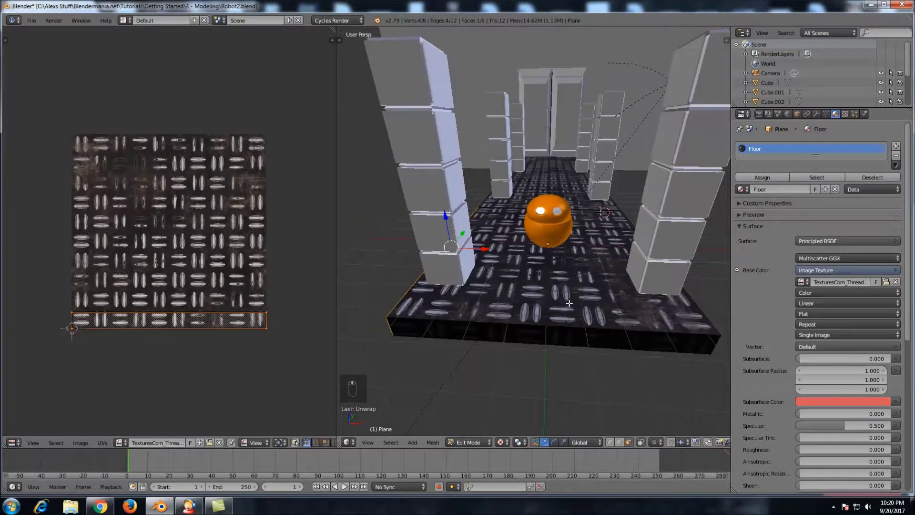
pyautogui.scroll(4, 567, 300)
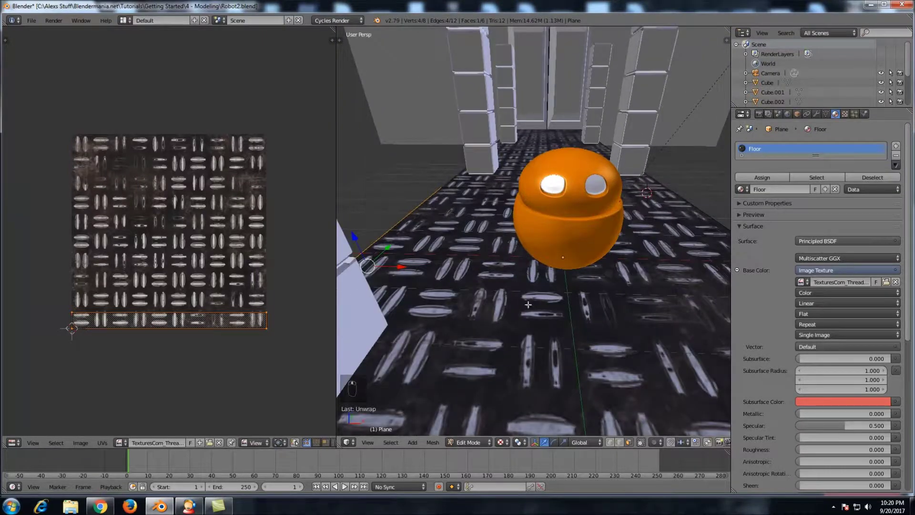
pyautogui.scroll(-2, 561, 308)
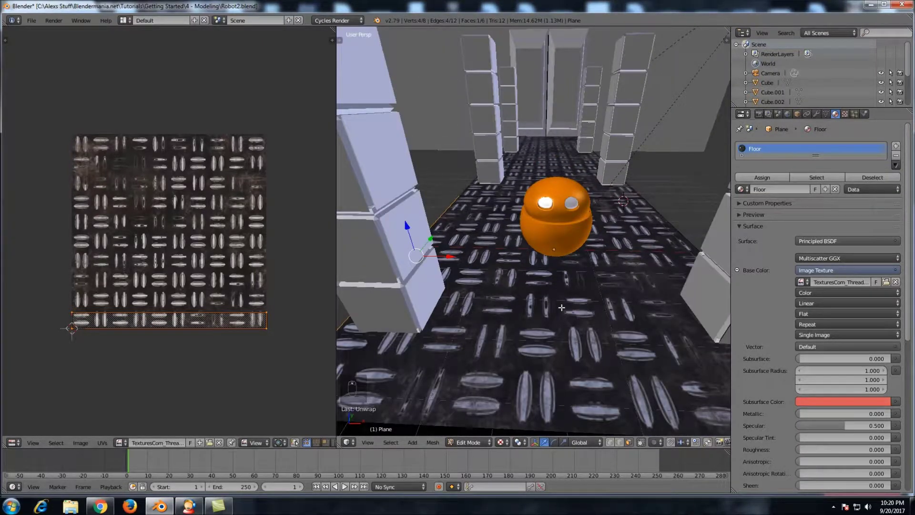
pyautogui.click(100, 506)
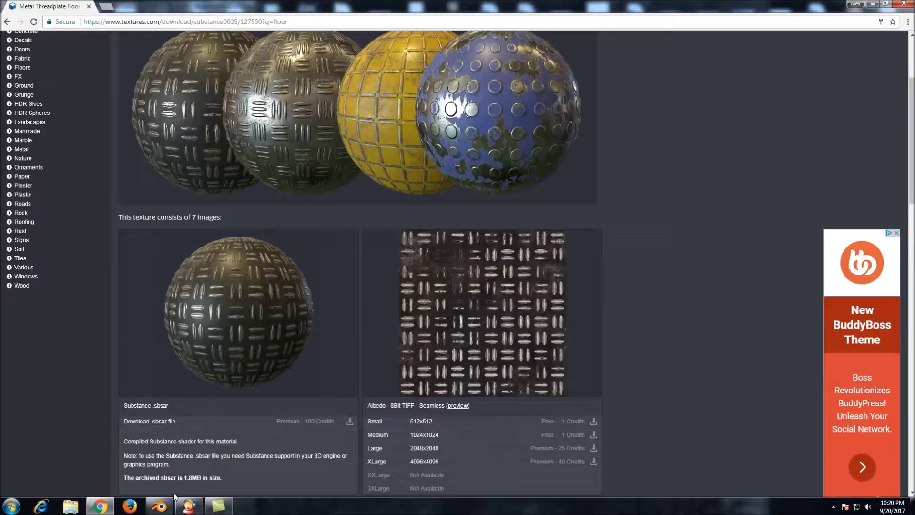
pyautogui.click(164, 510)
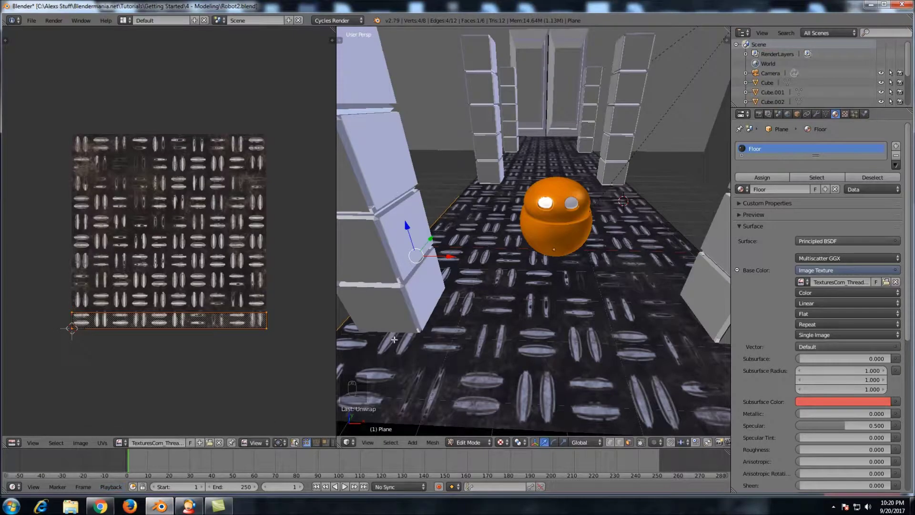
# - Select all of the floor's faces and scale their UVs up uniformly to nearly three times their size, finishing in Object Mode
pyautogui.press('a')
pyautogui.press('a')
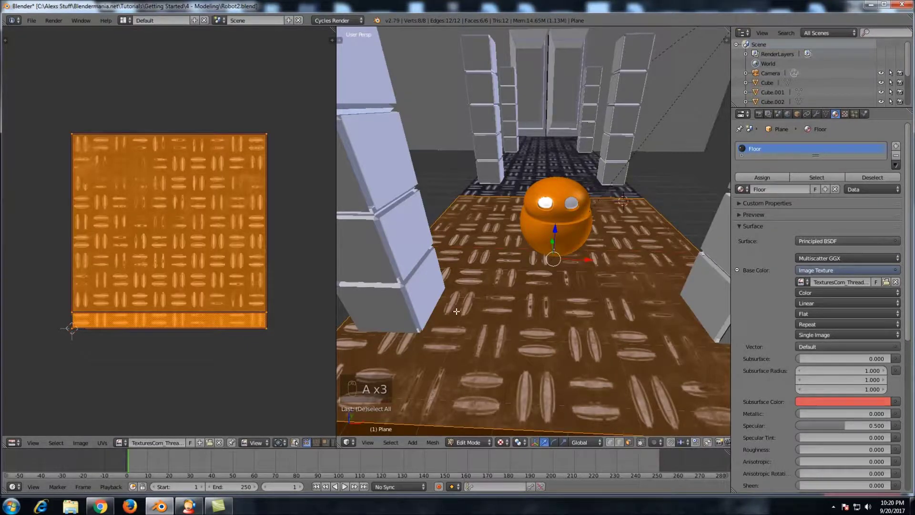
pyautogui.press('s')
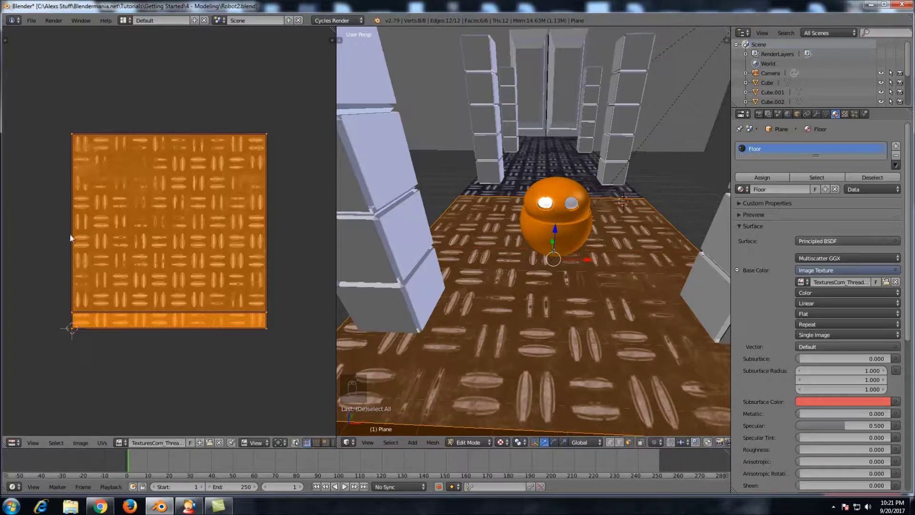
pyautogui.scroll(-7, 226, 175)
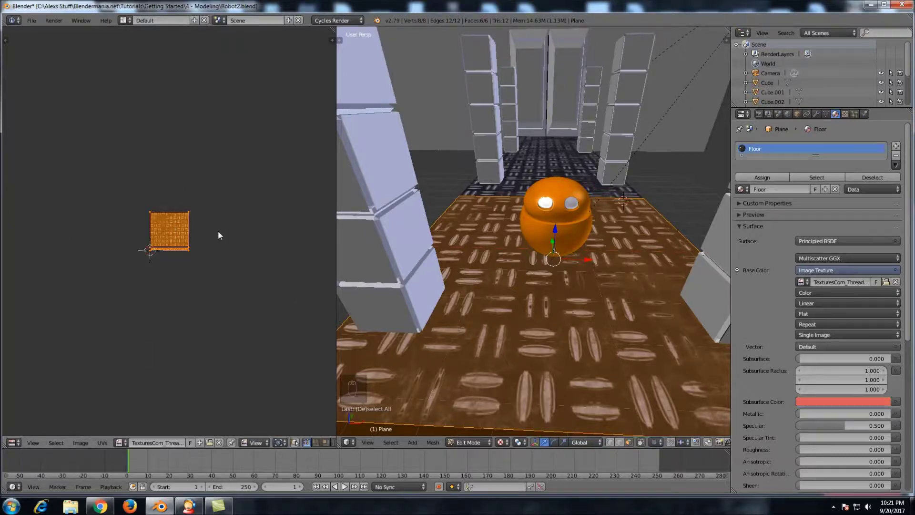
pyautogui.scroll(5, 219, 233)
pyautogui.press('s')
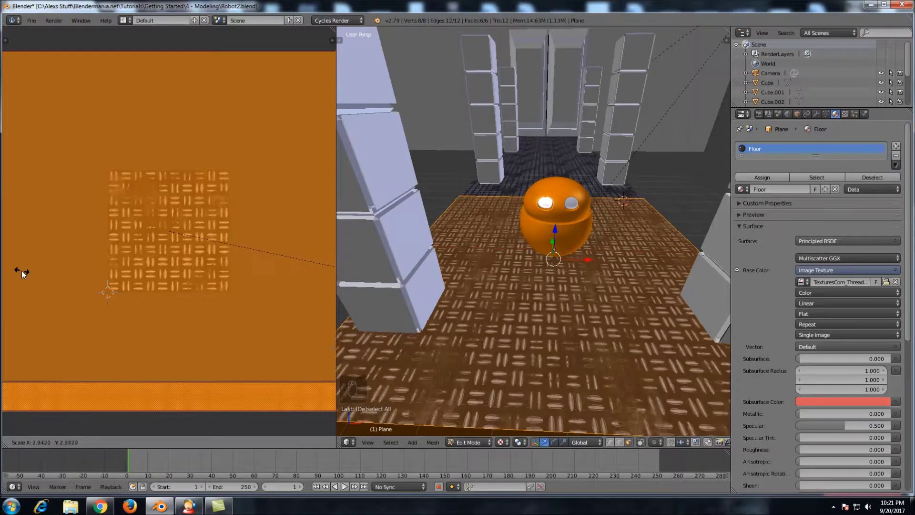
pyautogui.click(8, 271)
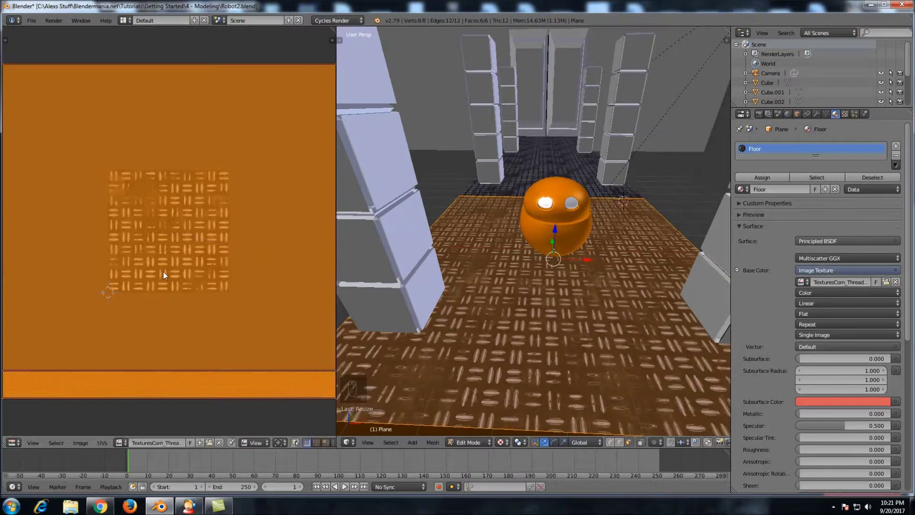
pyautogui.press('Tab')
# - Examine the rescaled threadplate pattern on the floor around the robot and along its front edge
pyautogui.scroll(3, 598, 278)
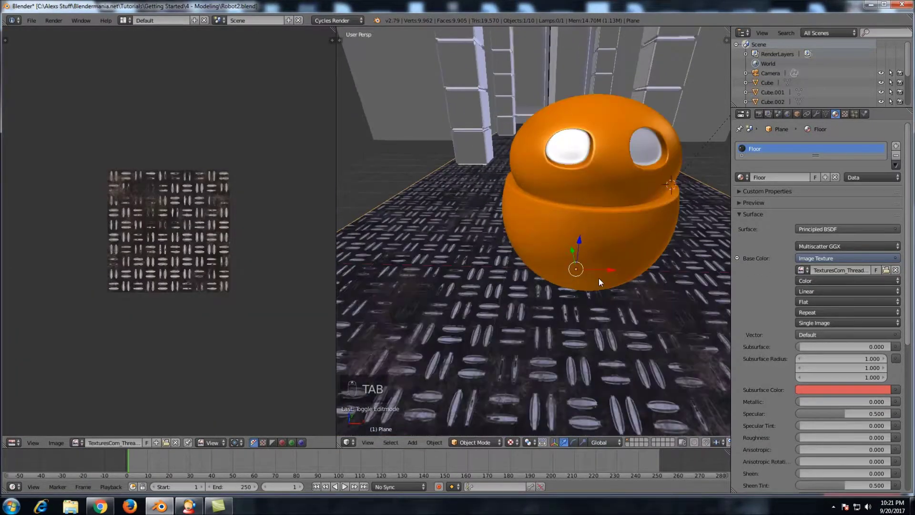
pyautogui.moveTo(556, 310); pyautogui.dragTo(490, 276, button='middle')
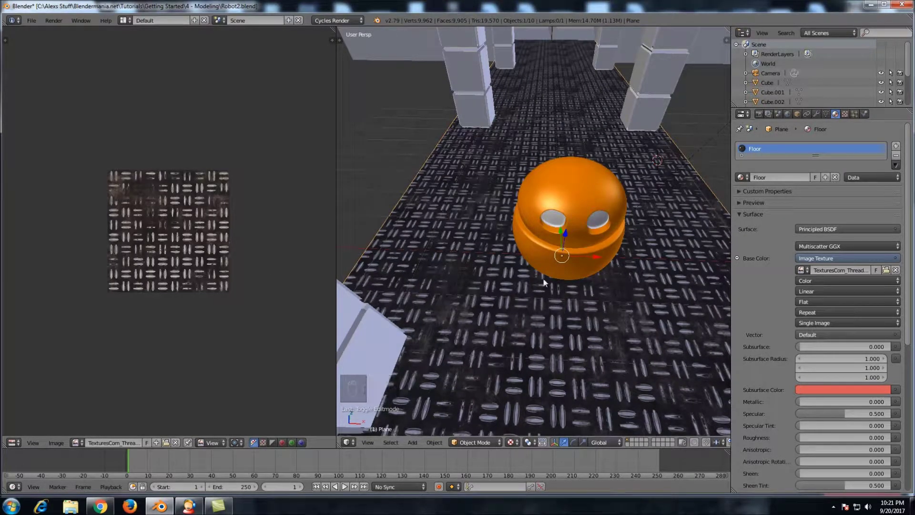
pyautogui.scroll(-3, 602, 284)
pyautogui.scroll(3, 586, 293)
pyautogui.moveTo(549, 310); pyautogui.dragTo(571, 284, button='middle')
pyautogui.scroll(-4, 565, 271)
pyautogui.scroll(1, 566, 272)
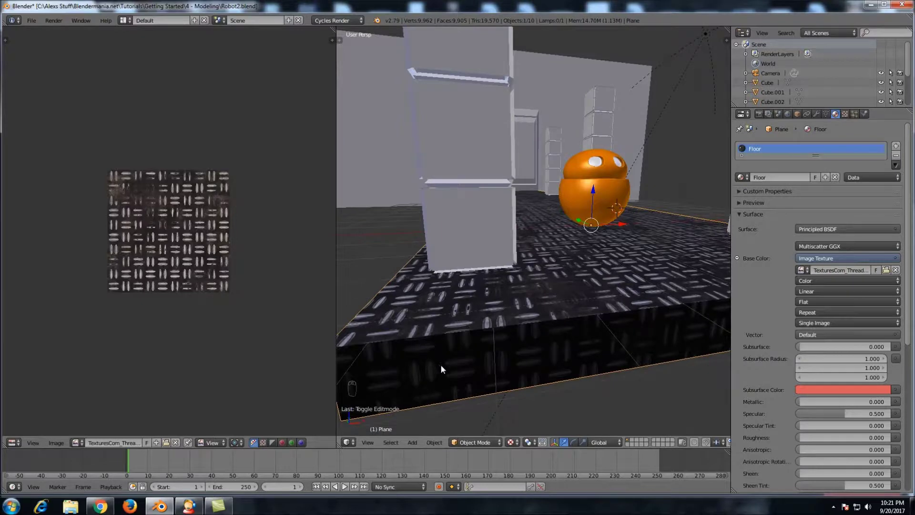
pyautogui.press('Tab')
pyautogui.rightClick(471, 363)
pyautogui.press('a')
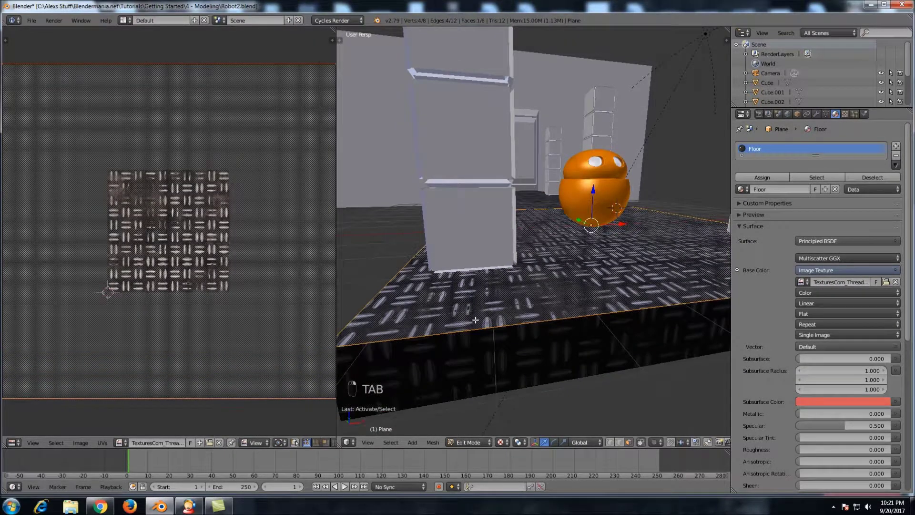
pyautogui.press('a')
pyautogui.scroll(2, 478, 348)
pyautogui.scroll(-2, 479, 348)
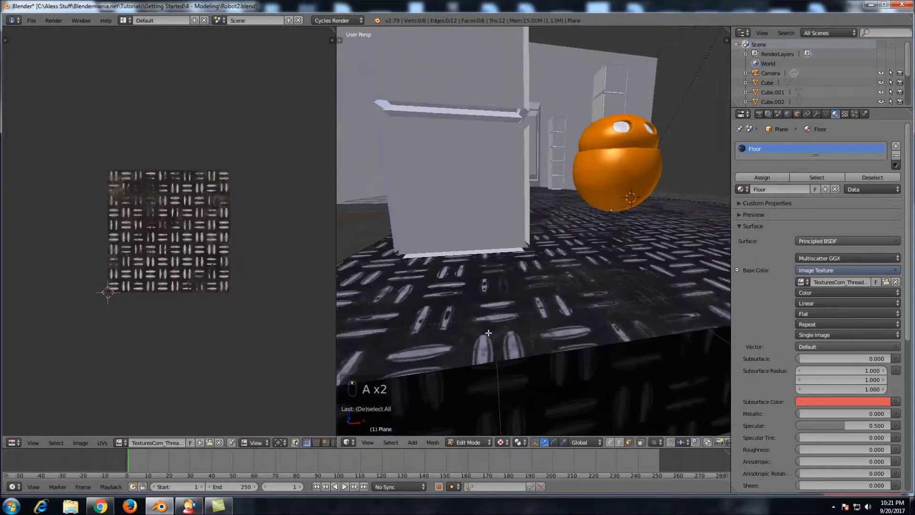
pyautogui.press('Tab')
# - Inspect the seam between the floor's top and front side, comparing the pattern up close and from a distance
pyautogui.moveTo(504, 353); pyautogui.dragTo(510, 341, button='middle')
pyautogui.scroll(3, 510, 341)
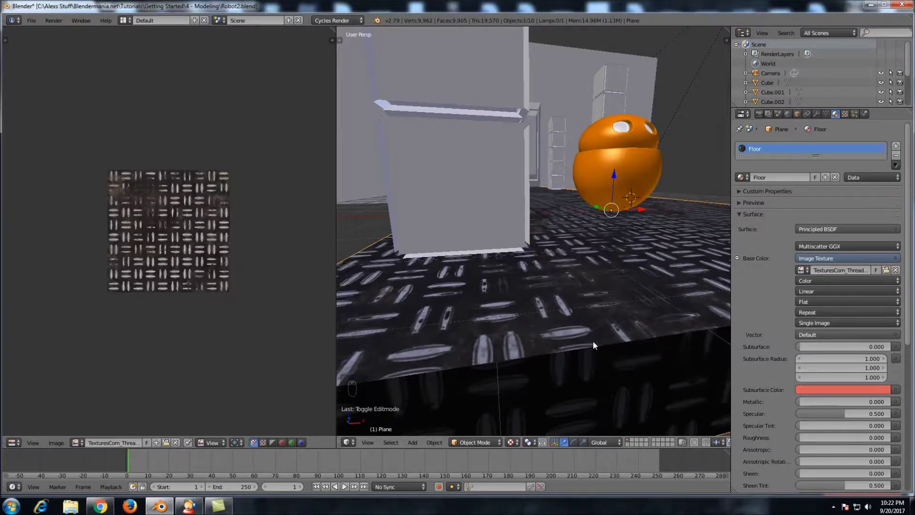
pyautogui.scroll(-5, 593, 341)
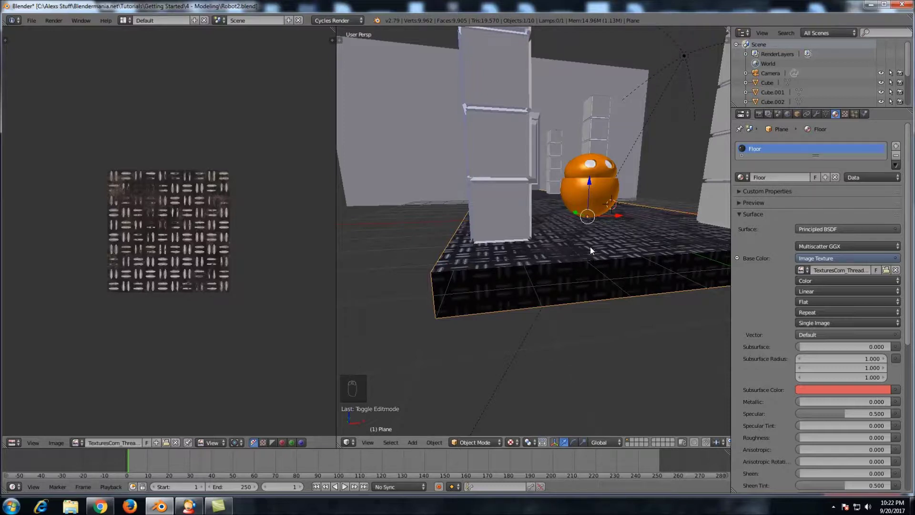
pyautogui.scroll(5, 590, 247)
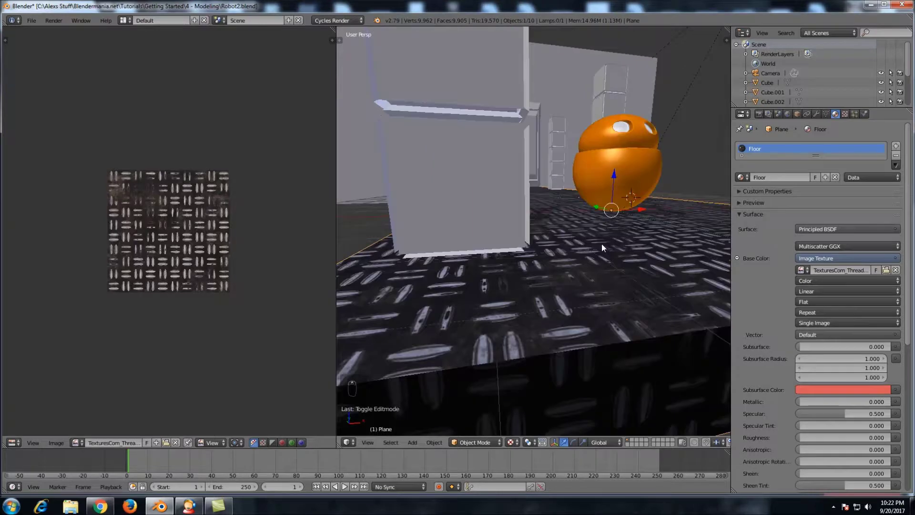
pyautogui.scroll(-5, 590, 244)
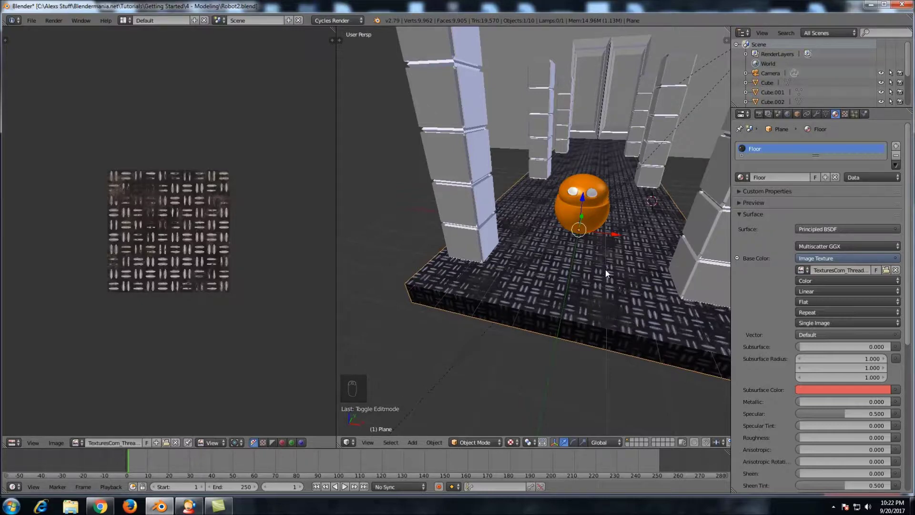
pyautogui.scroll(5, 583, 305)
pyautogui.keyDown('shift'); pyautogui.moveTo(623, 242); pyautogui.dragTo(580, 268, button='middle'); pyautogui.keyUp('shift')
pyautogui.scroll(-3, 576, 257)
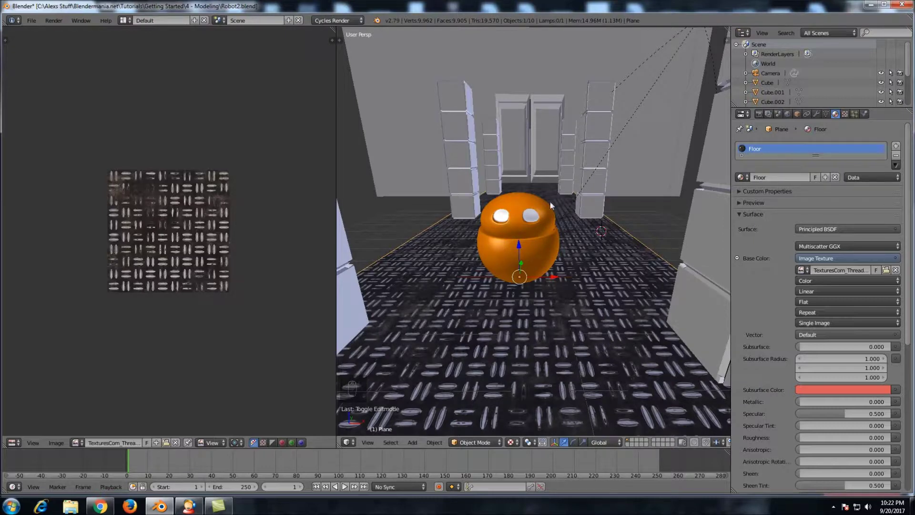
pyautogui.scroll(-2, 546, 272)
pyautogui.moveTo(546, 272); pyautogui.dragTo(571, 354, button='middle')
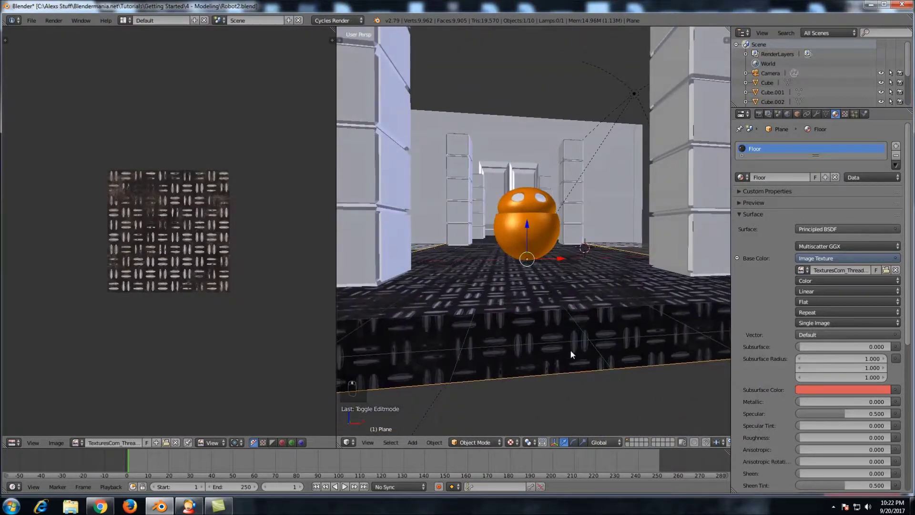
pyautogui.moveTo(519, 331); pyautogui.dragTo(540, 317, button='middle')
# - Select the loop of side faces around the floor to check their texture, finishing in Object Mode with a view of the robot
pyautogui.press('Tab')
pyautogui.press('a')
pyautogui.press('a')
pyautogui.press('a')
pyautogui.press('a')
pyautogui.keyDown('alt'); pyautogui.click(363, 324); pyautogui.keyUp('alt')
pyautogui.moveTo(435, 304)
pyautogui.mouseDown(button='middle')
pyautogui.moveTo(475, 306)
pyautogui.moveTo(432, 306)
pyautogui.mouseUp(button='middle')
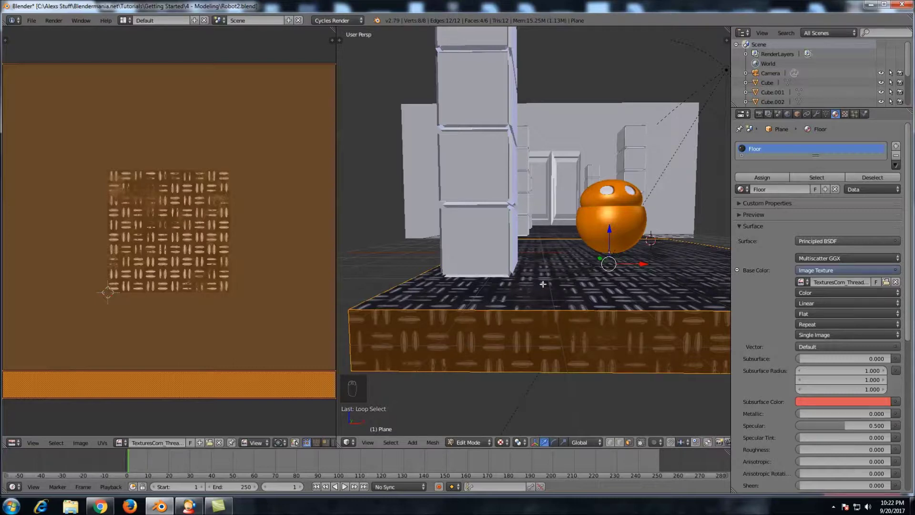
pyautogui.press('Tab')
pyautogui.moveTo(578, 264); pyautogui.dragTo(554, 269, button='middle')
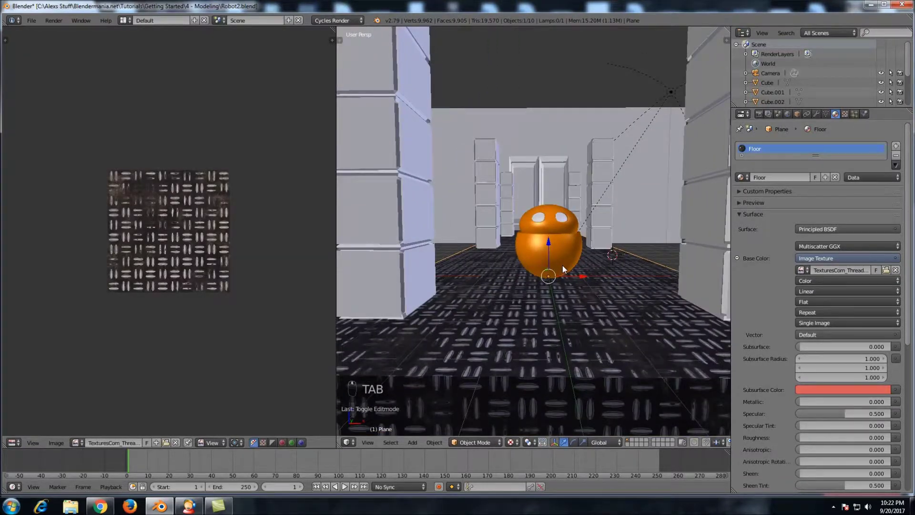
# - Switch the 3D viewport to Rendered shading, check the floor in the maximized view, and restore the normal layout
pyautogui.hotkey('shift', 'space')
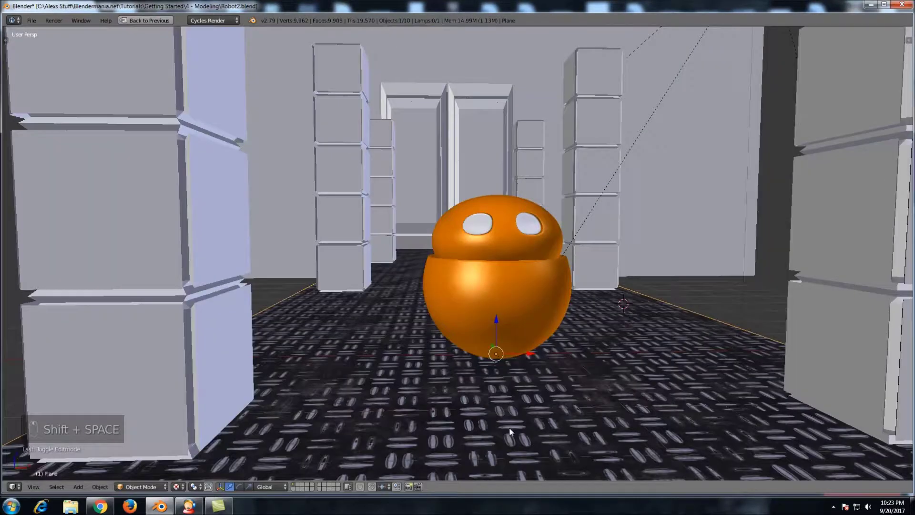
pyautogui.click(177, 486)
pyautogui.click(201, 422)
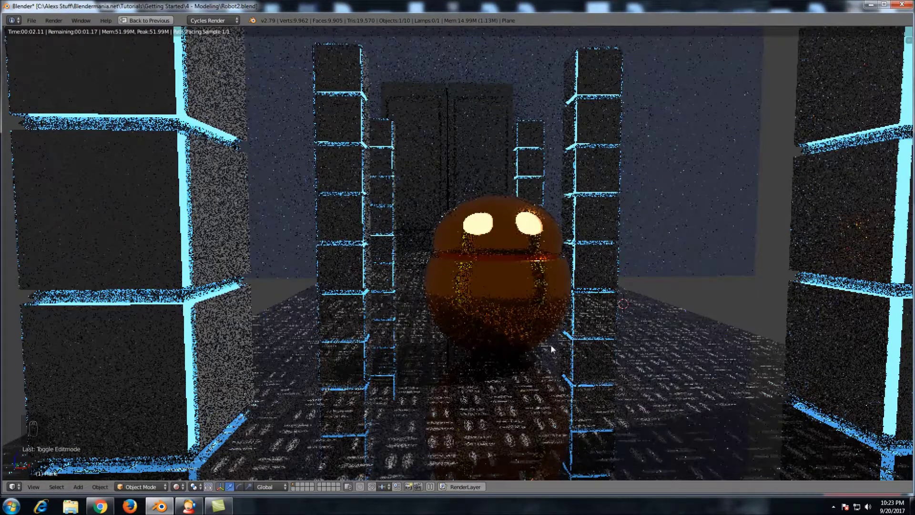
pyautogui.moveTo(559, 346); pyautogui.dragTo(555, 369, button='middle')
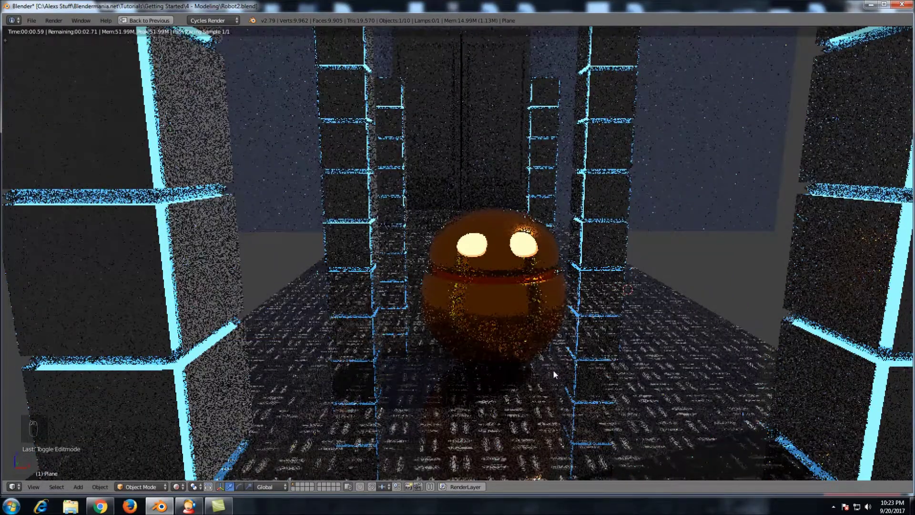
pyautogui.hotkey('shift', 'space')
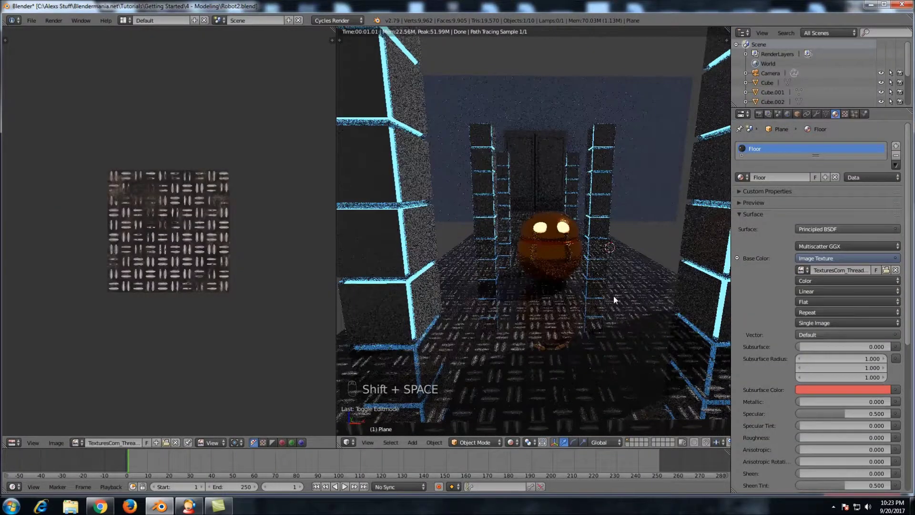
pyautogui.moveTo(613, 295); pyautogui.dragTo(590, 276, button='middle')
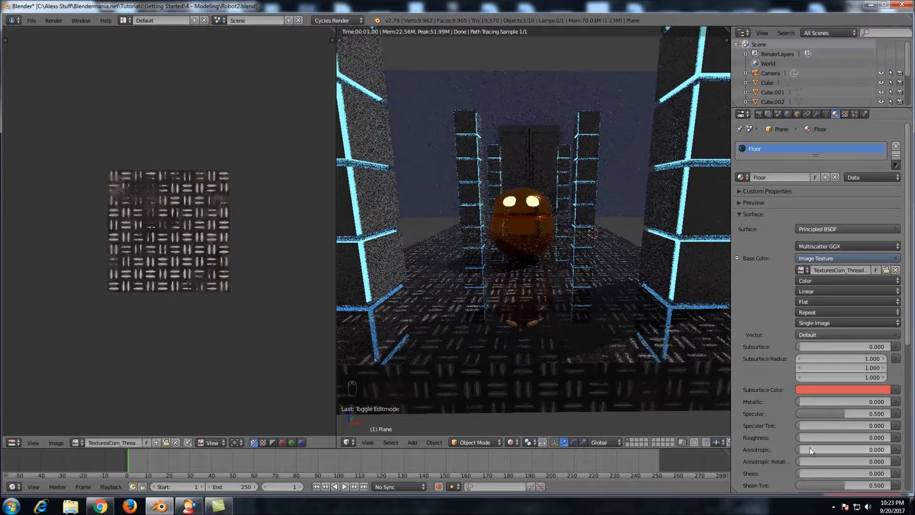
# - Set the Floor material's Metallic to 1.000 and its Roughness to 0.853
pyautogui.moveTo(805, 438)
pyautogui.mouseDown()
pyautogui.moveTo(900, 438)
pyautogui.moveTo(805, 438)
pyautogui.mouseUp()
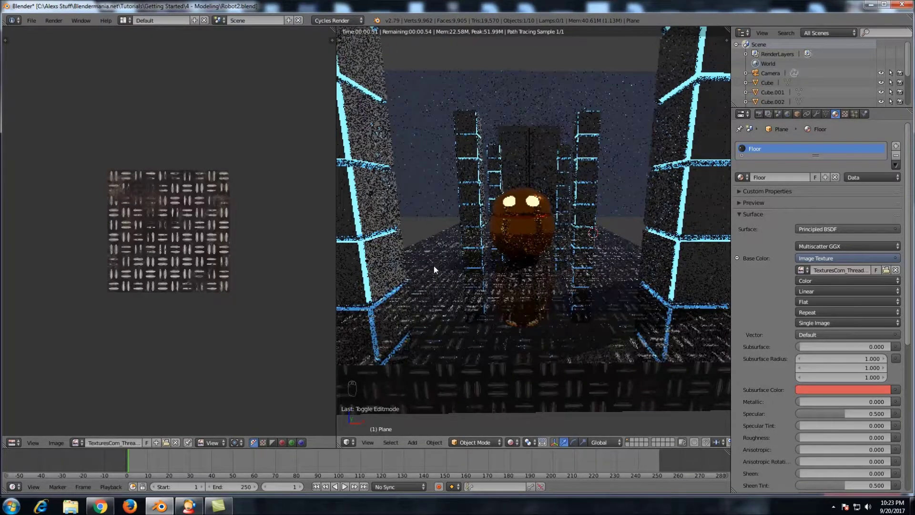
pyautogui.scroll(3, 450, 271)
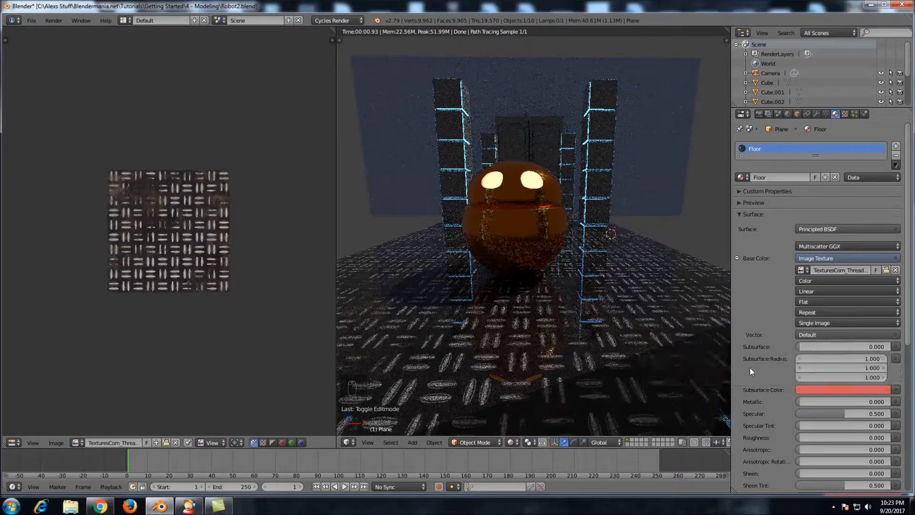
pyautogui.moveTo(802, 402); pyautogui.dragTo(886, 402)
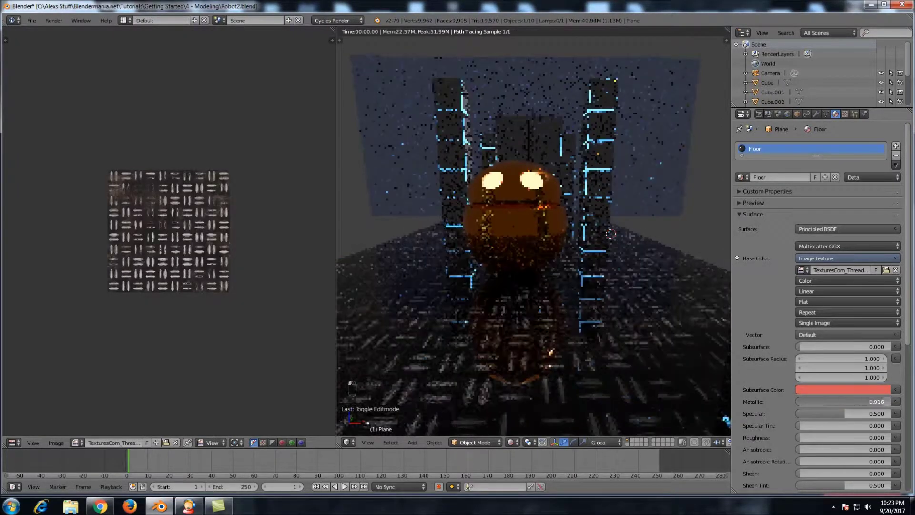
pyautogui.moveTo(808, 437); pyautogui.dragTo(876, 436)
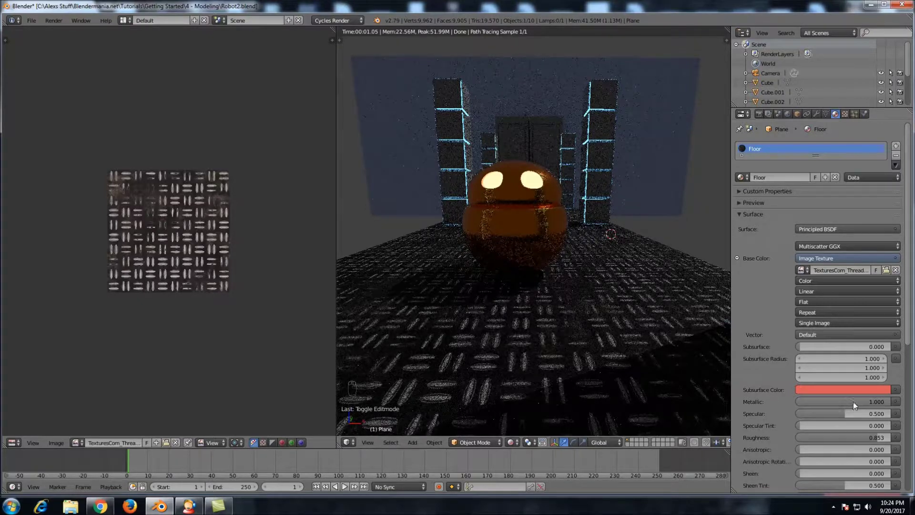
# - Try a Roughness of 0.000 on the Floor material to preview a mirror-like floor
pyautogui.moveTo(870, 439); pyautogui.dragTo(794, 437)
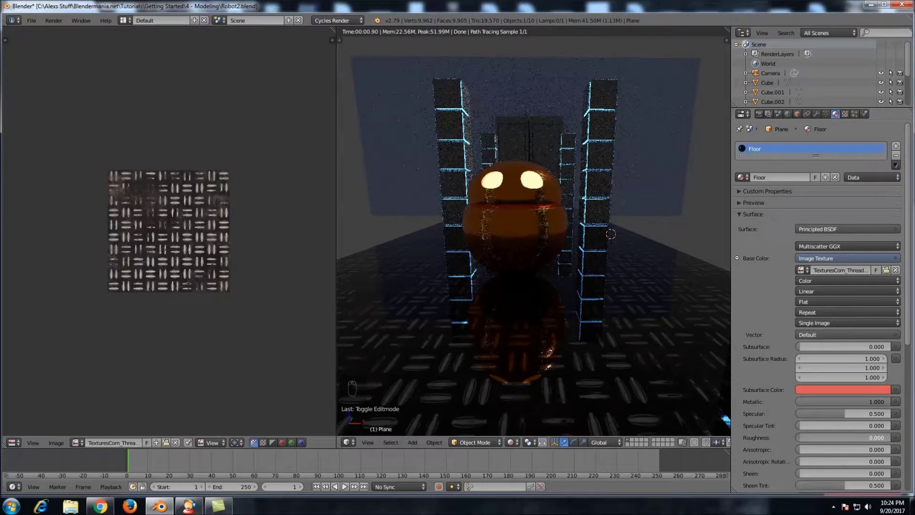
pyautogui.scroll(5, 606, 286)
pyautogui.scroll(-3, 605, 286)
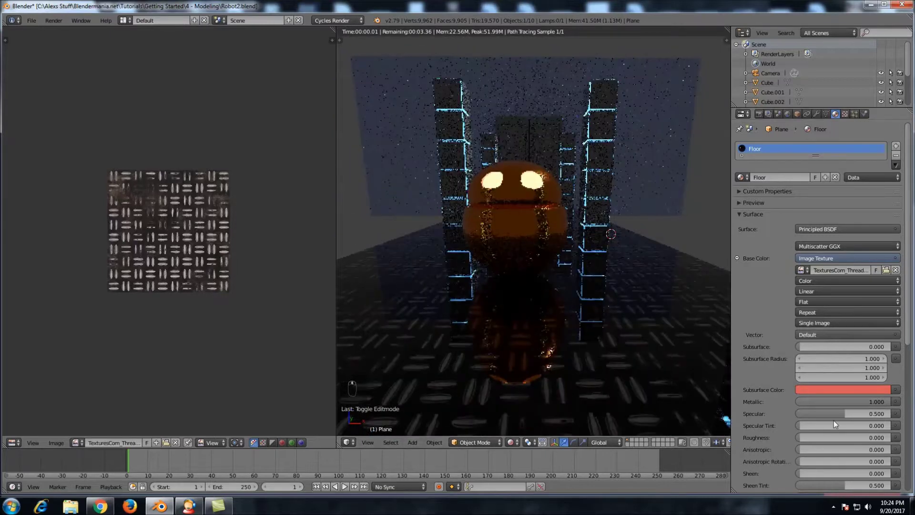
# - Set the Floor material's Roughness to 0.654 and check the floor in the maximized 3D view
pyautogui.click(796, 436)
pyautogui.moveTo(797, 437); pyautogui.dragTo(859, 437)
pyautogui.scroll(2, 488, 254)
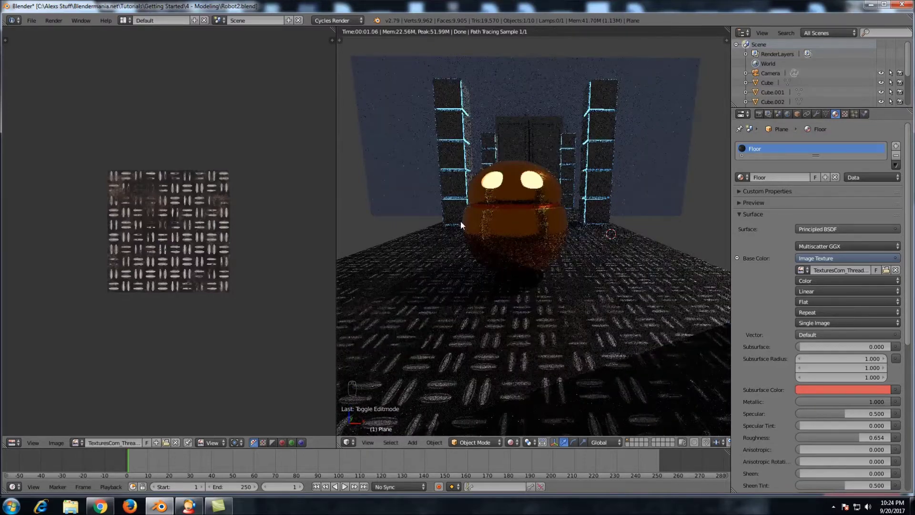
pyautogui.hotkey('shift', 'space')
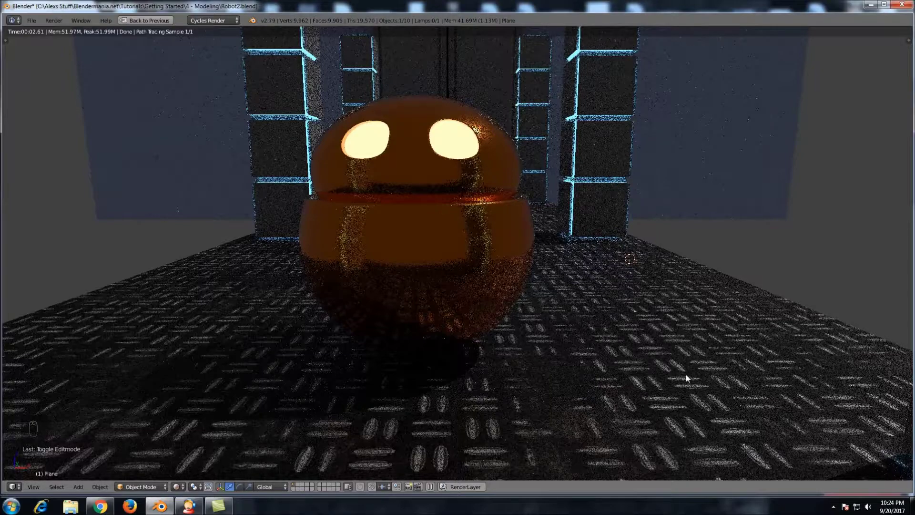
pyautogui.moveTo(621, 311)
pyautogui.mouseDown(button='middle')
pyautogui.moveTo(621, 325)
pyautogui.moveTo(621, 305)
pyautogui.mouseUp(button='middle')
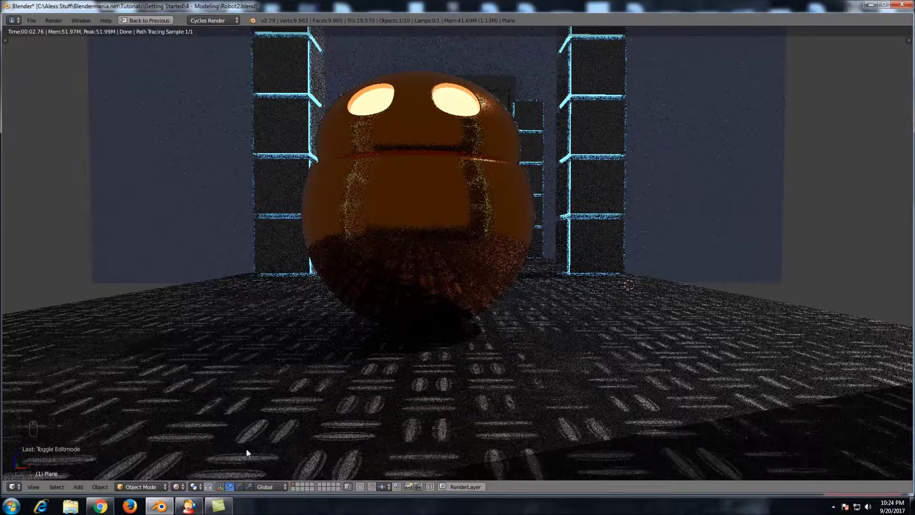
# - Switch to Chrome to examine the height, normal and albedo maps on the Metal Threadplate Floor page, and return to Blender
pyautogui.click(100, 507)
pyautogui.scroll(-5, 408, 305)
pyautogui.scroll(-3, 408, 307)
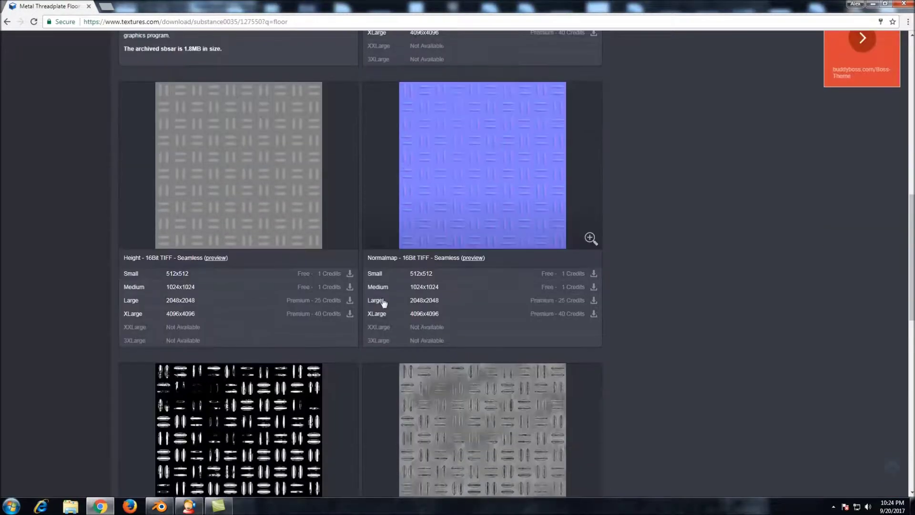
pyautogui.scroll(5, 715, 143)
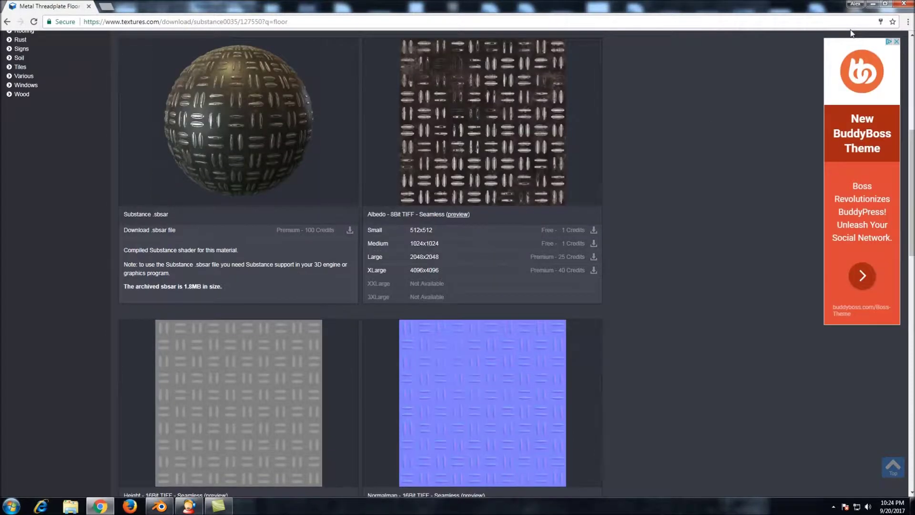
pyautogui.hotkey('alt', 'Tab')
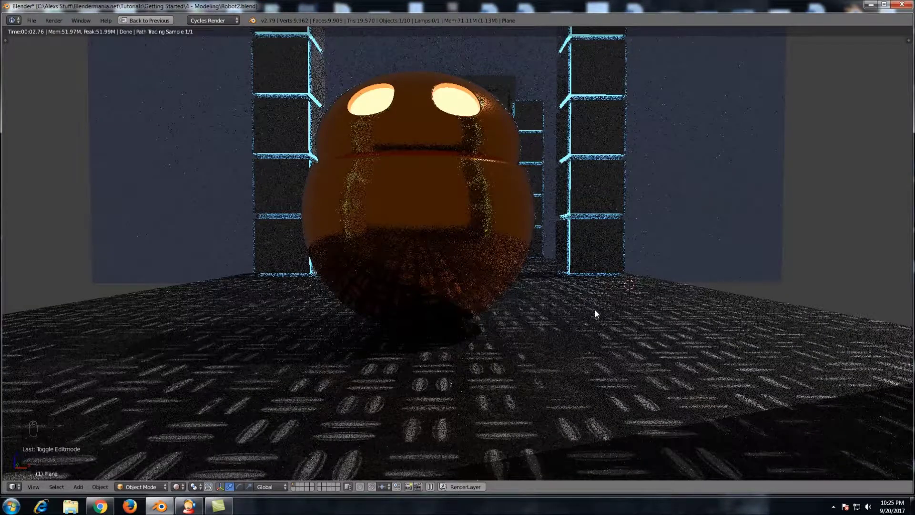
# - Examine the rendered threadplate floor around the robot from higher angles, up close and from a distance, in normal and maximized layouts
pyautogui.moveTo(589, 309); pyautogui.dragTo(562, 363, button='middle')
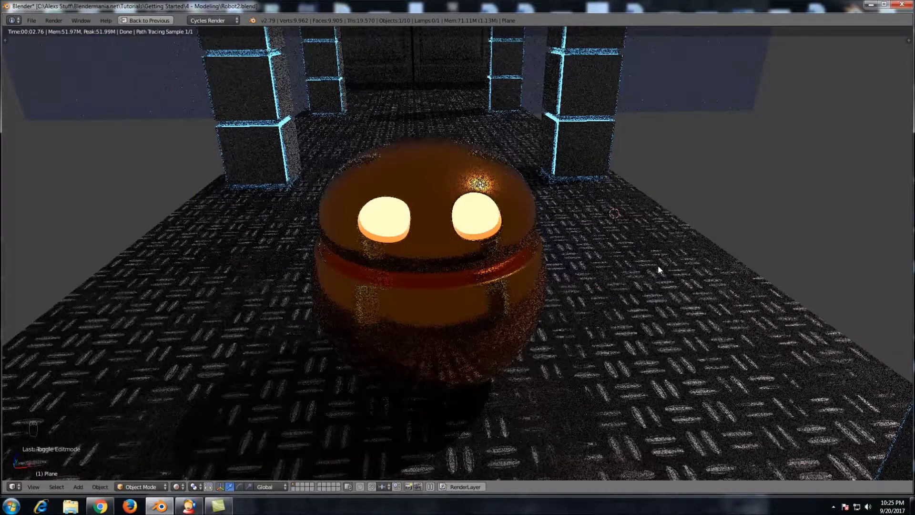
pyautogui.scroll(-3, 596, 258)
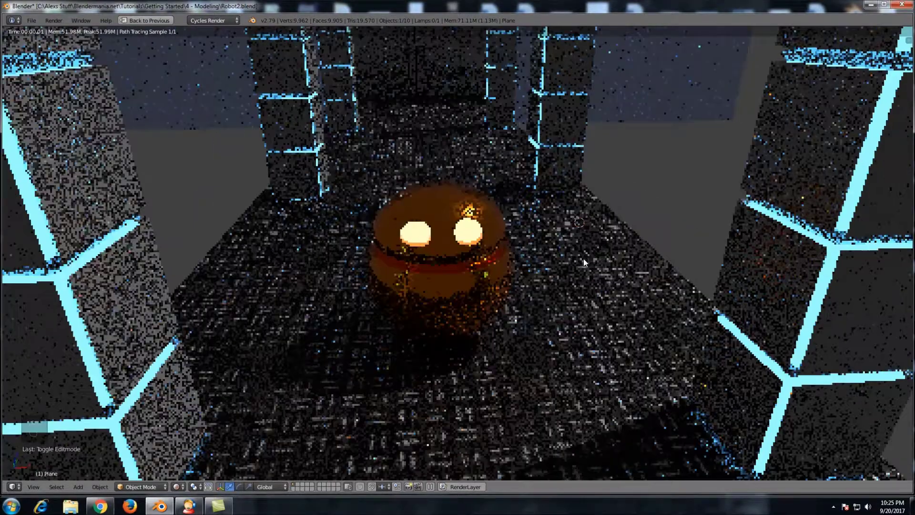
pyautogui.scroll(-3, 477, 278)
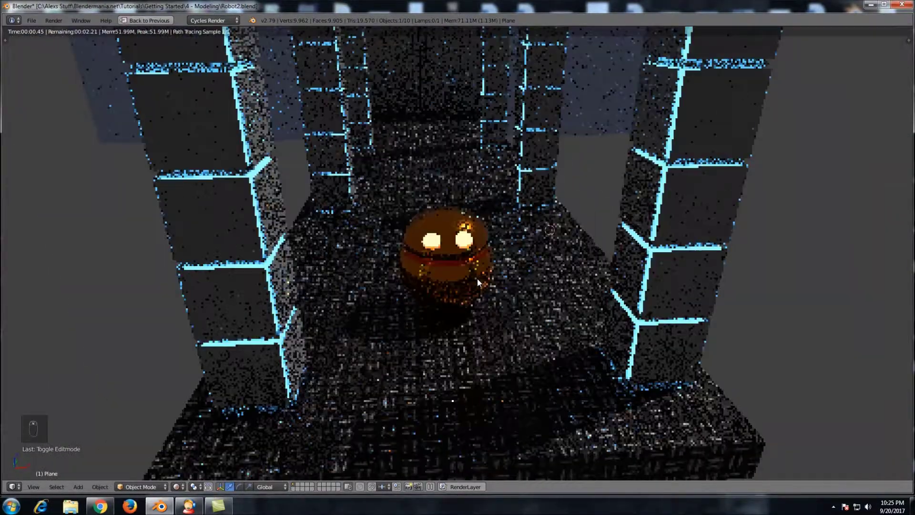
pyautogui.scroll(3, 476, 278)
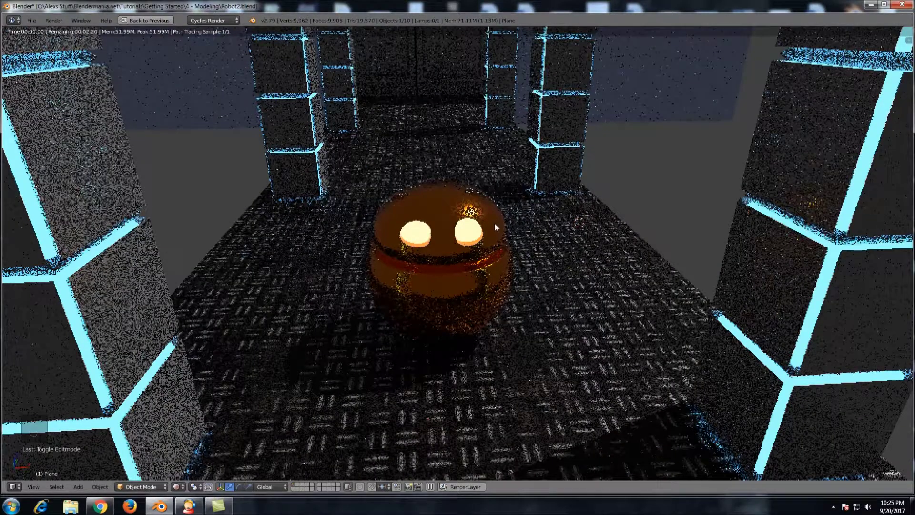
pyautogui.moveTo(493, 222); pyautogui.dragTo(478, 222, button='middle')
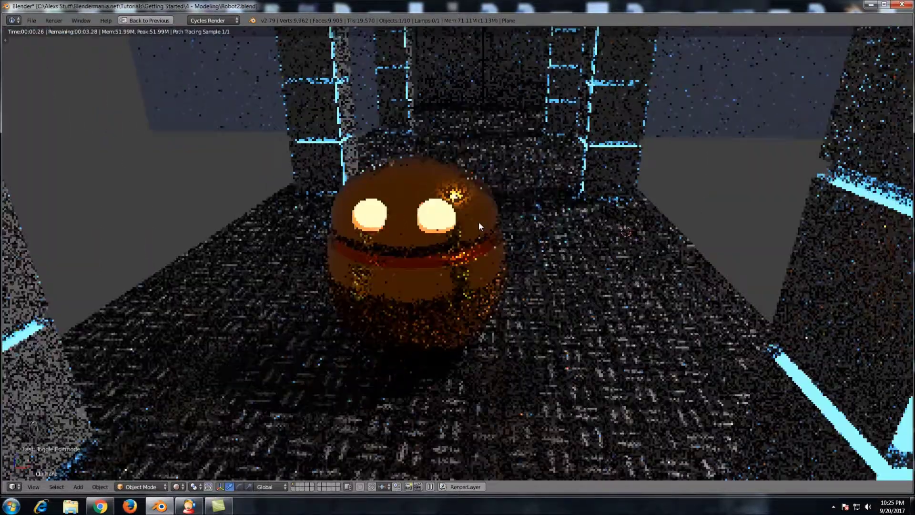
pyautogui.scroll(2, 478, 221)
pyautogui.moveTo(480, 248); pyautogui.dragTo(530, 245, button='middle')
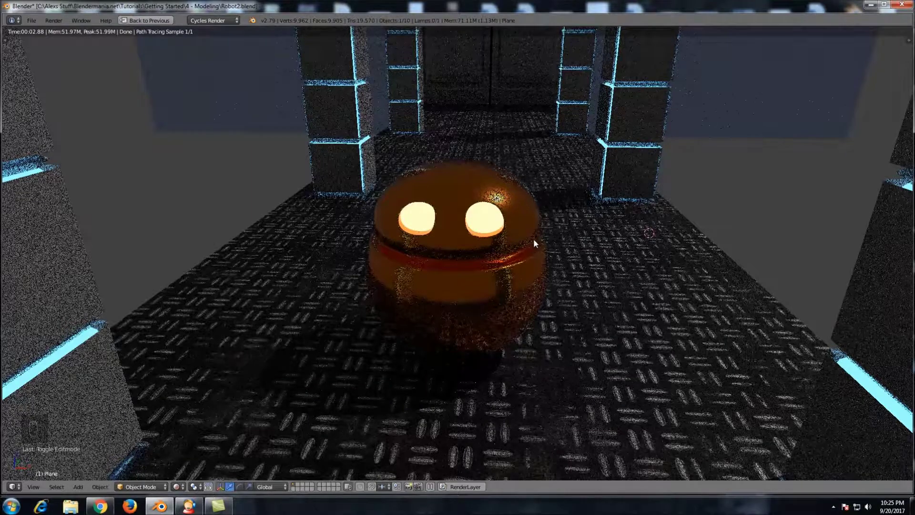
pyautogui.hotkey('shift', 'space')
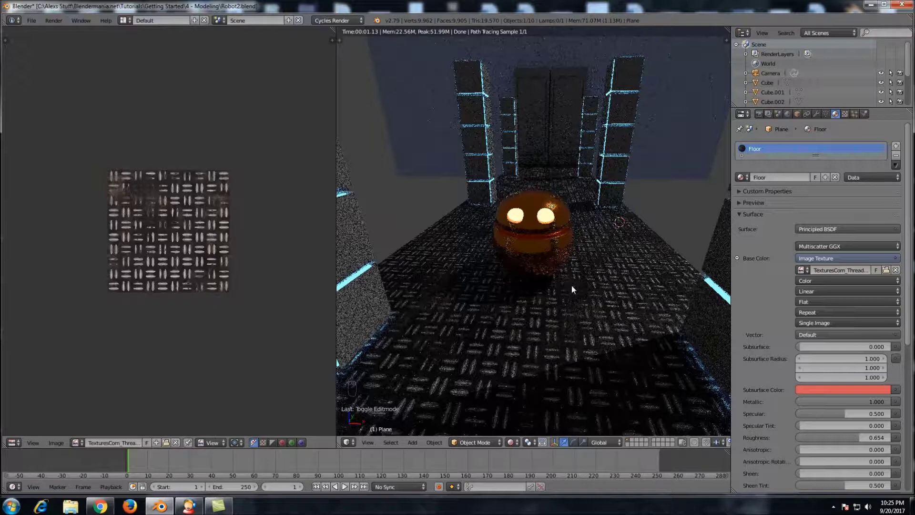
pyautogui.scroll(1, 572, 289)
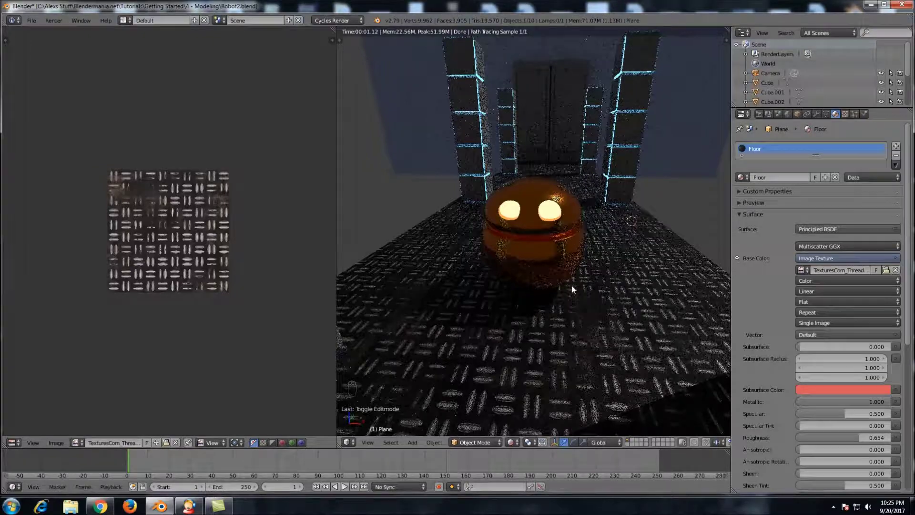
pyautogui.hotkey('shift', 'space')
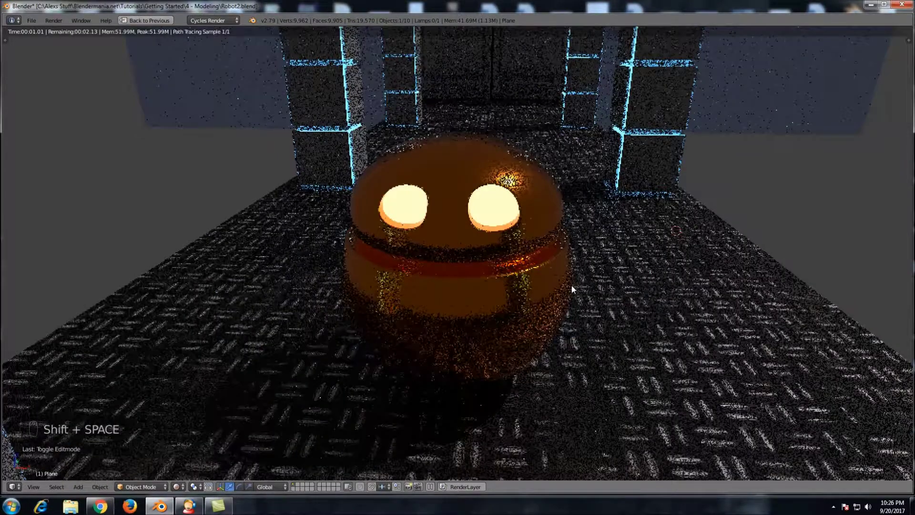
pyautogui.scroll(-4, 571, 285)
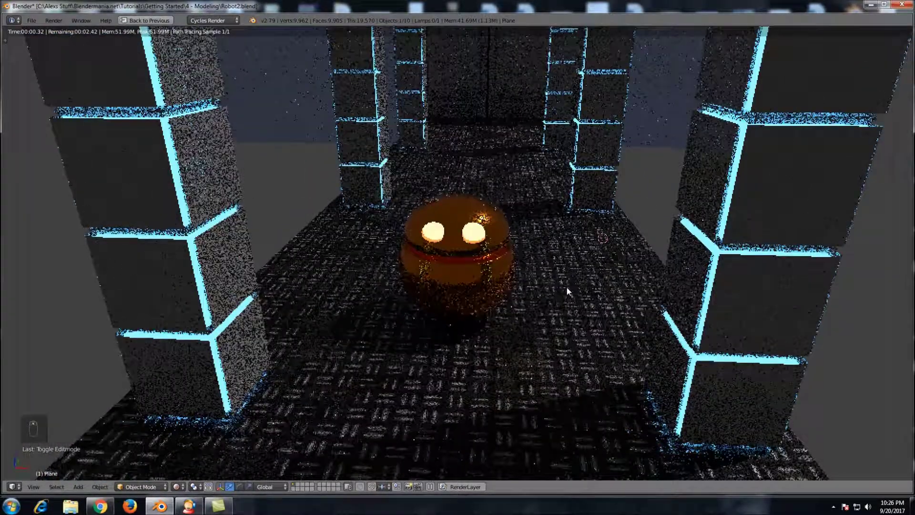